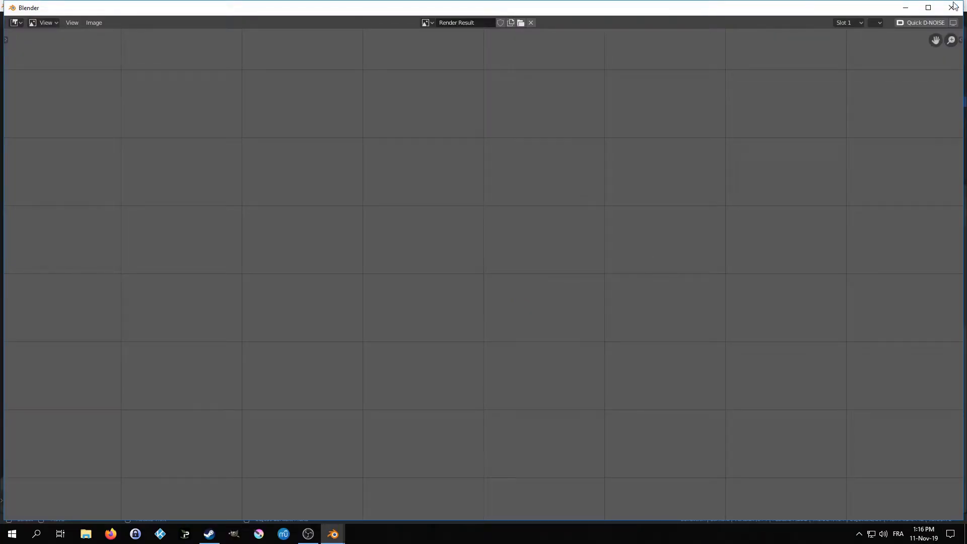
Render the current frame through the camera to view the character without outlines, and close the render.
{"action": "left_click", "coordinate": [905, 7]}
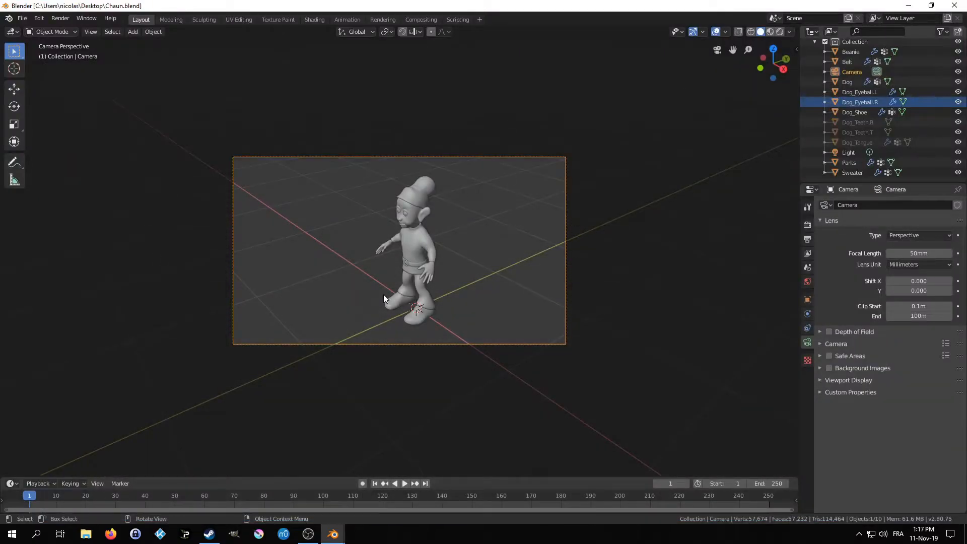
{"action": "key", "text": "F12"}
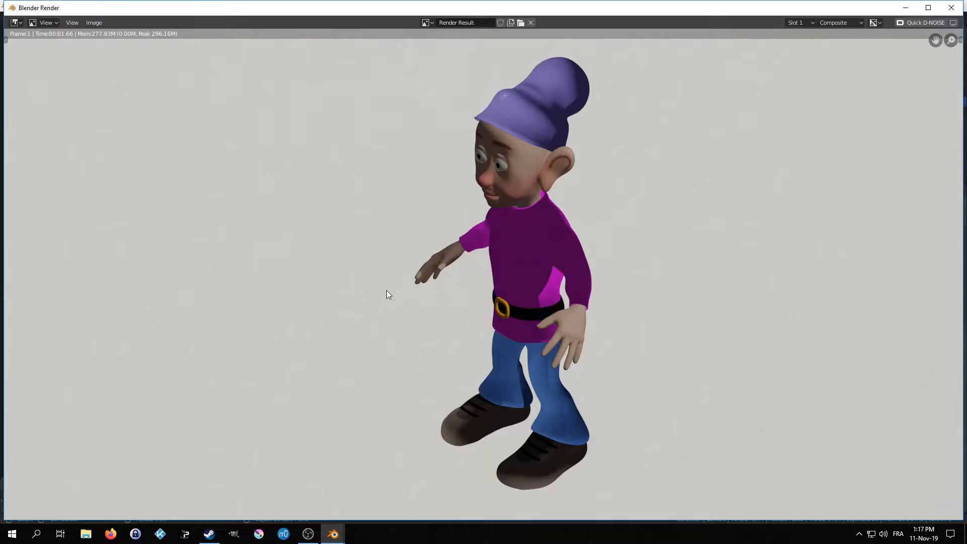
{"action": "key", "text": "Escape"}
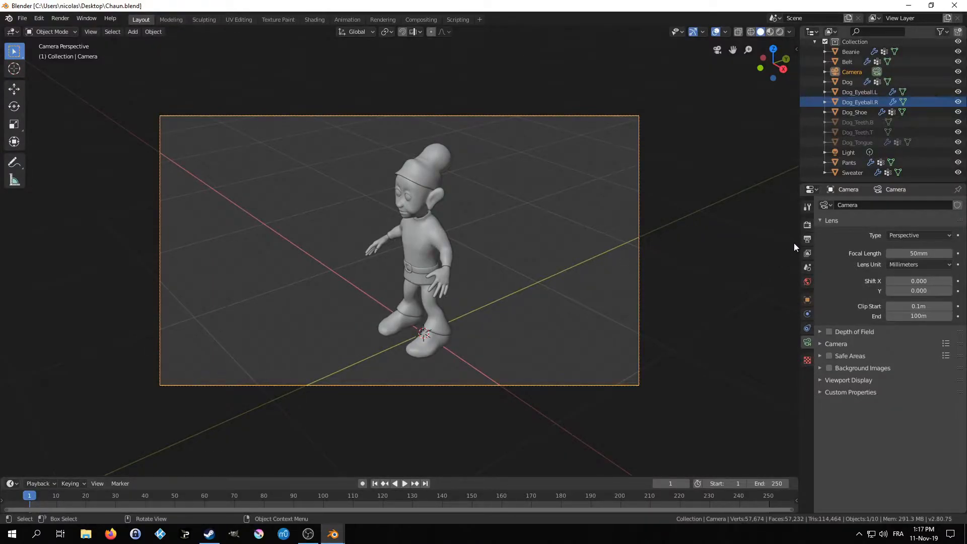
Enable Freestyle for the Eevee render and render the frame to inspect the character's outlines.
{"action": "left_click", "coordinate": [806, 225]}
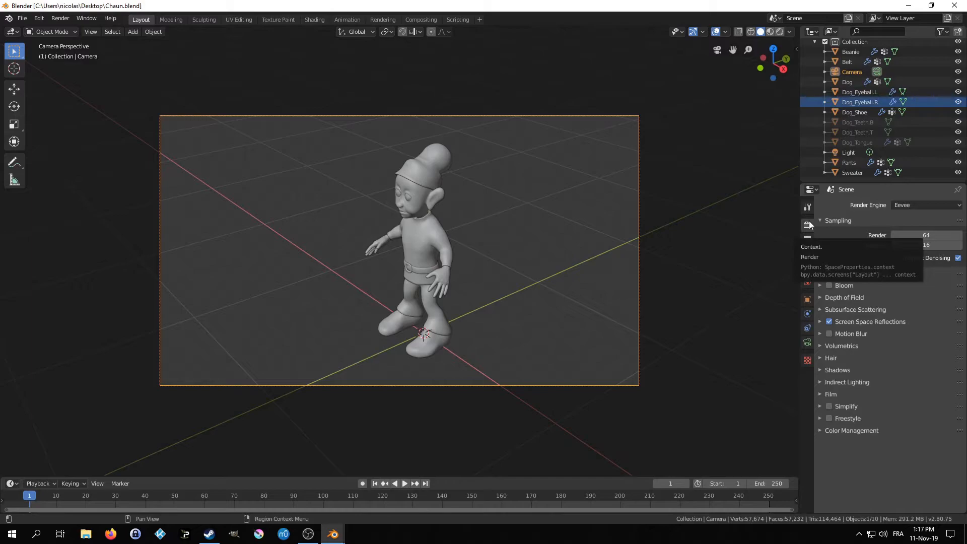
{"action": "left_click", "coordinate": [828, 419]}
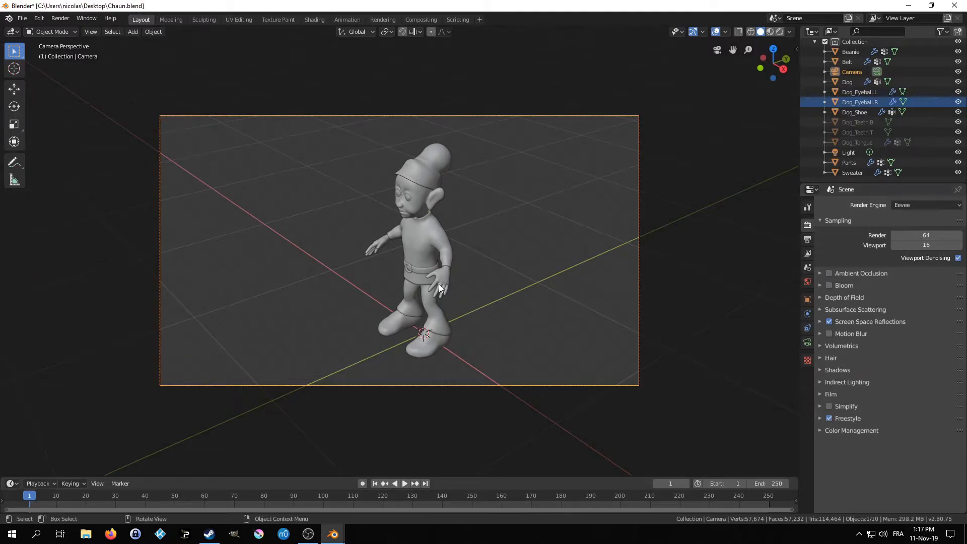
{"action": "key", "text": "F12"}
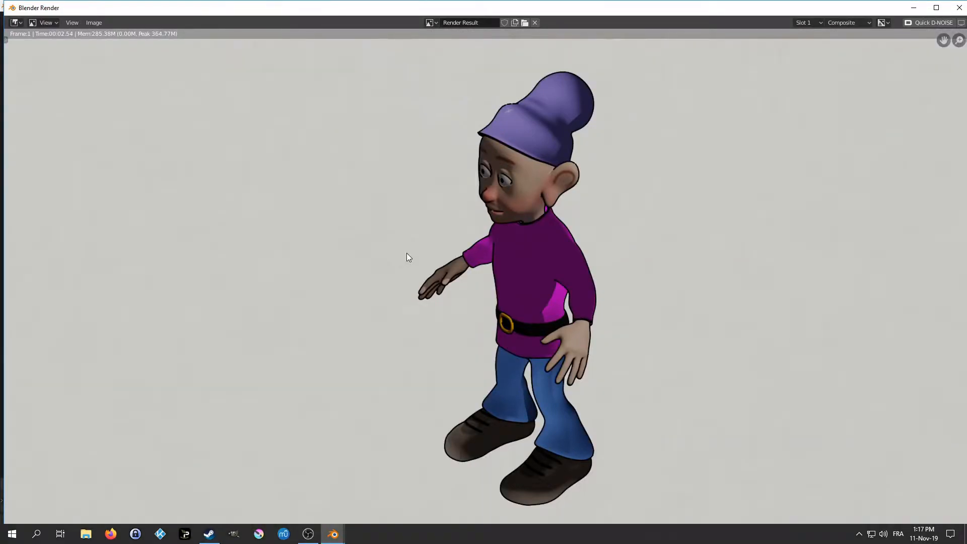
{"action": "scroll", "coordinate": [417, 250], "scroll_direction": "up", "scroll_amount": 1}
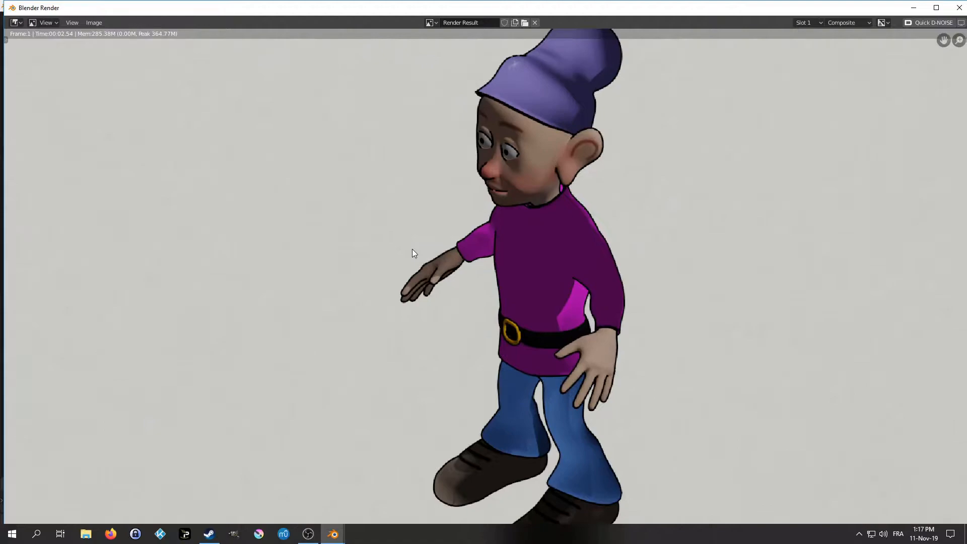
{"action": "scroll", "coordinate": [412, 250], "scroll_direction": "down", "scroll_amount": 1}
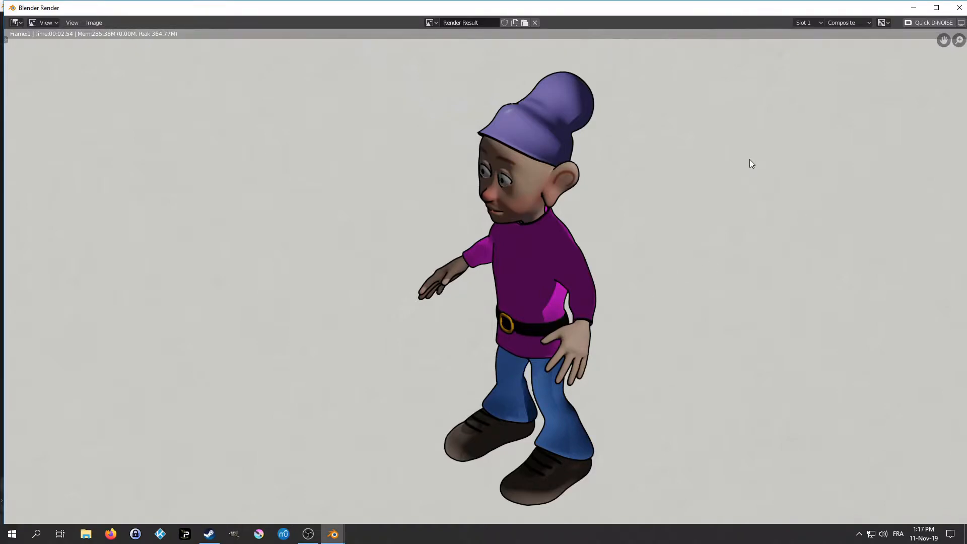
{"action": "key", "text": "Escape"}
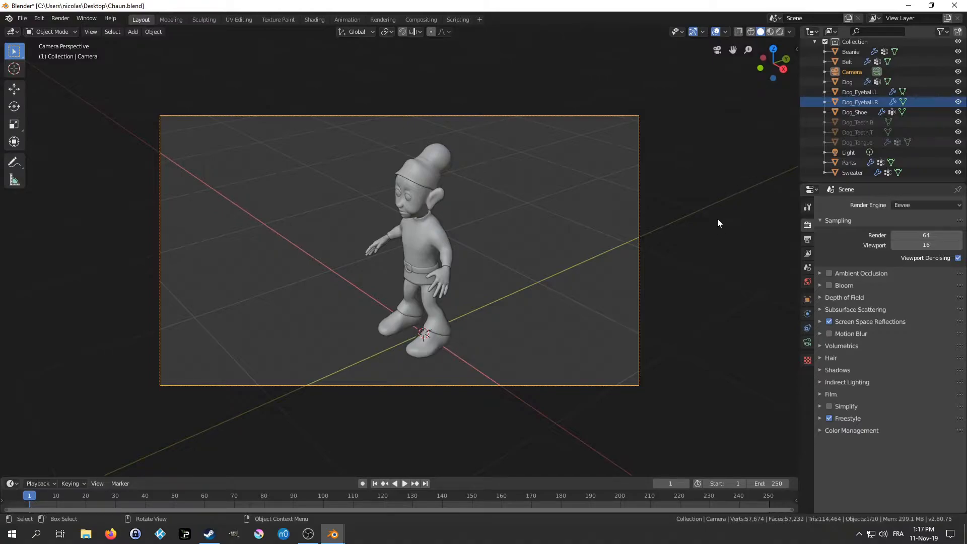
Show the view layer's Freestyle settings and expand the Freestyle Line Style section below the line set.
{"action": "left_click", "coordinate": [808, 254]}
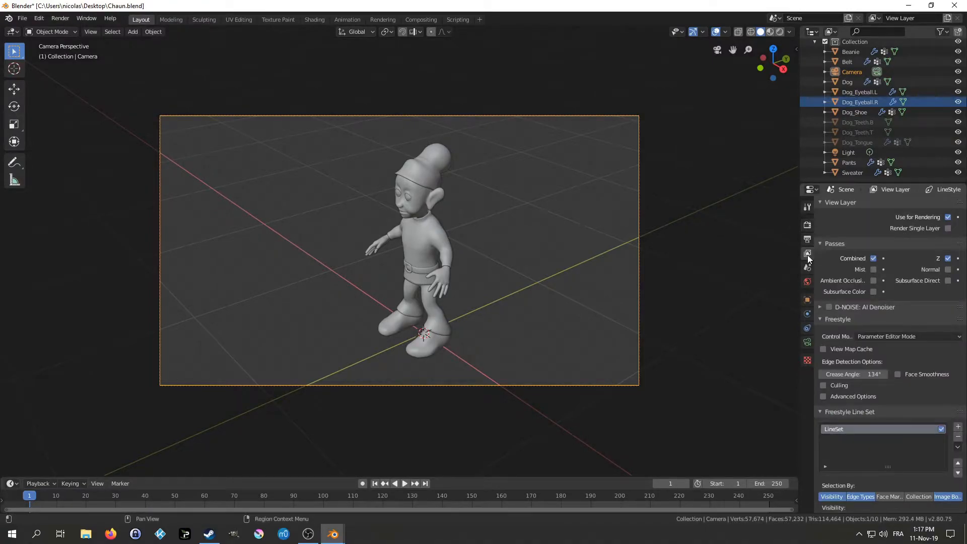
{"action": "scroll", "coordinate": [851, 327], "scroll_direction": "down", "scroll_amount": 3}
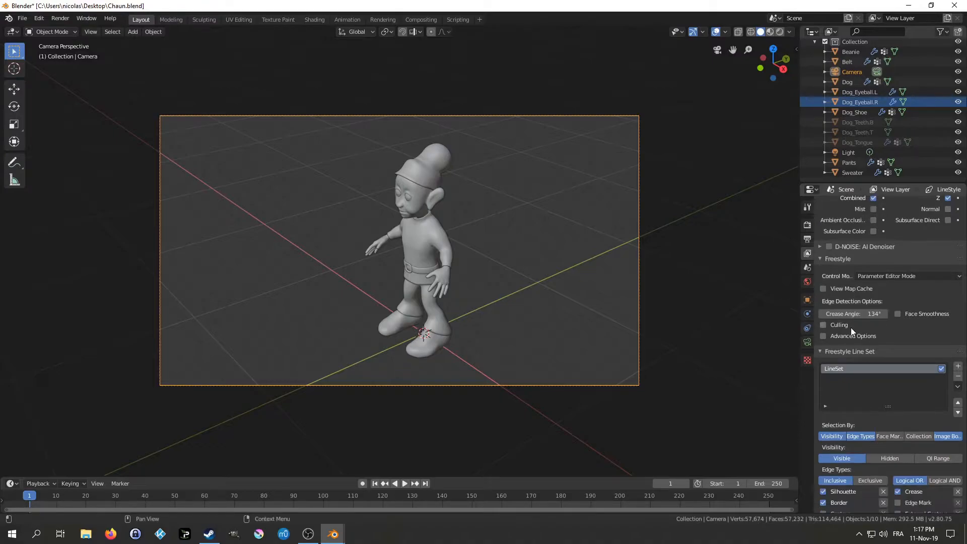
{"action": "scroll", "coordinate": [852, 327], "scroll_direction": "down", "scroll_amount": 2}
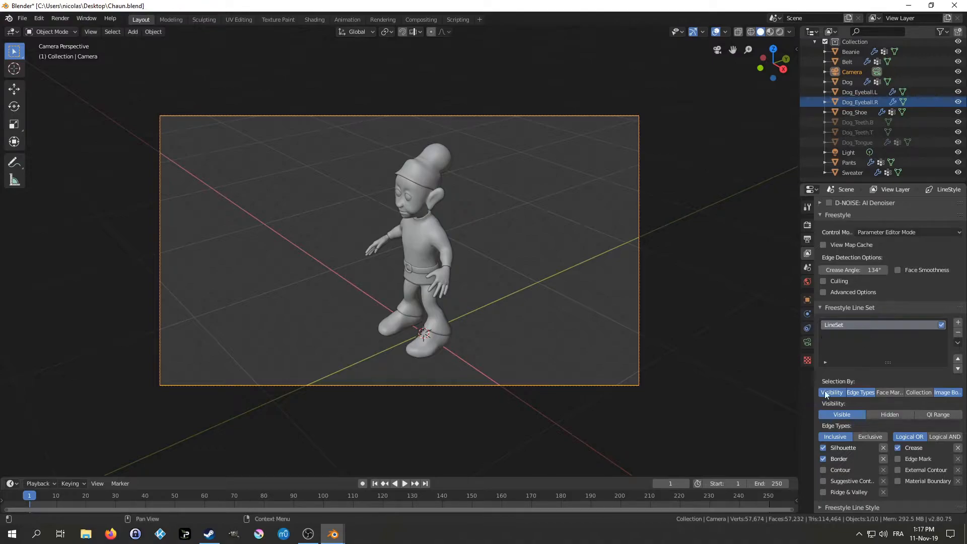
{"action": "left_click", "coordinate": [821, 506]}
{"action": "scroll", "coordinate": [866, 448], "scroll_direction": "down", "scroll_amount": 6}
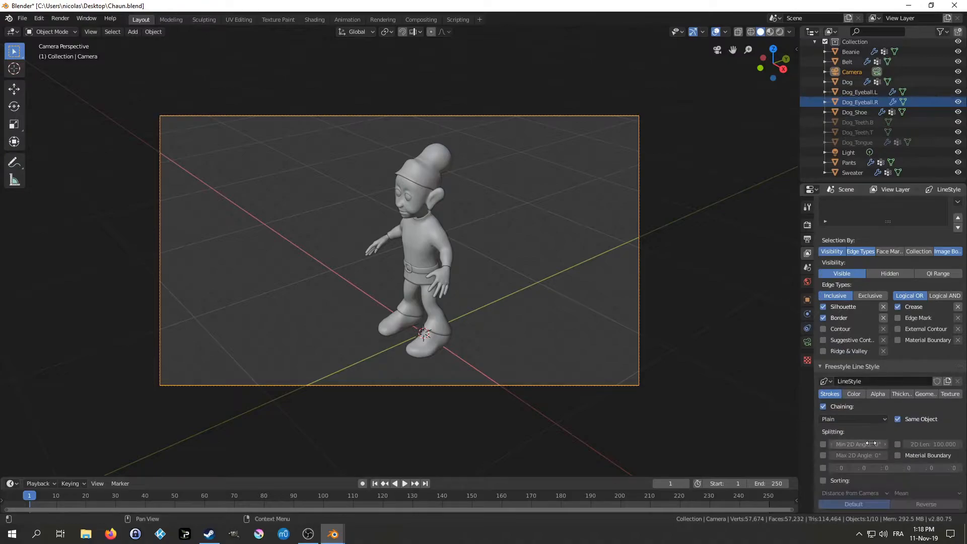
{"action": "scroll", "coordinate": [872, 443], "scroll_direction": "down", "scroll_amount": 3}
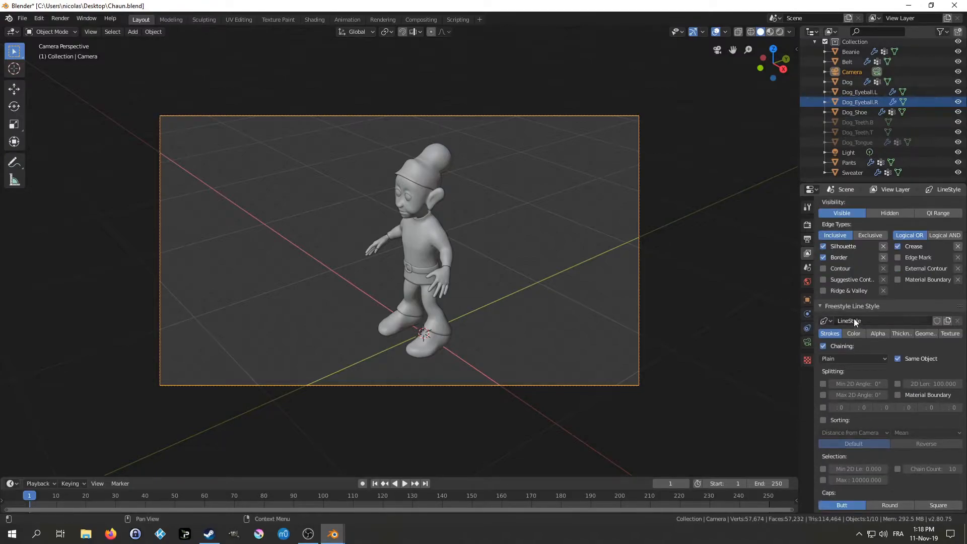
{"action": "scroll", "coordinate": [854, 318], "scroll_direction": "up", "scroll_amount": 6}
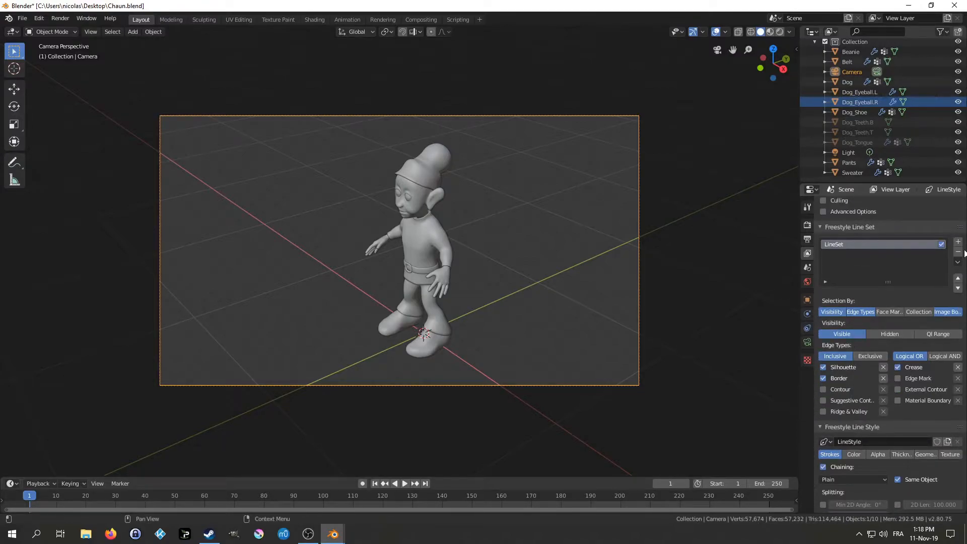
{"action": "left_click", "coordinate": [958, 242]}
{"action": "scroll", "coordinate": [827, 392], "scroll_direction": "down", "scroll_amount": 1}
{"action": "scroll", "coordinate": [826, 392], "scroll_direction": "down", "scroll_amount": 4}
{"action": "left_click", "coordinate": [830, 340]}
{"action": "left_click", "coordinate": [844, 353]}
{"action": "left_click", "coordinate": [830, 338]}
{"action": "left_click", "coordinate": [852, 361]}
{"action": "scroll", "coordinate": [852, 338], "scroll_direction": "up", "scroll_amount": 5}
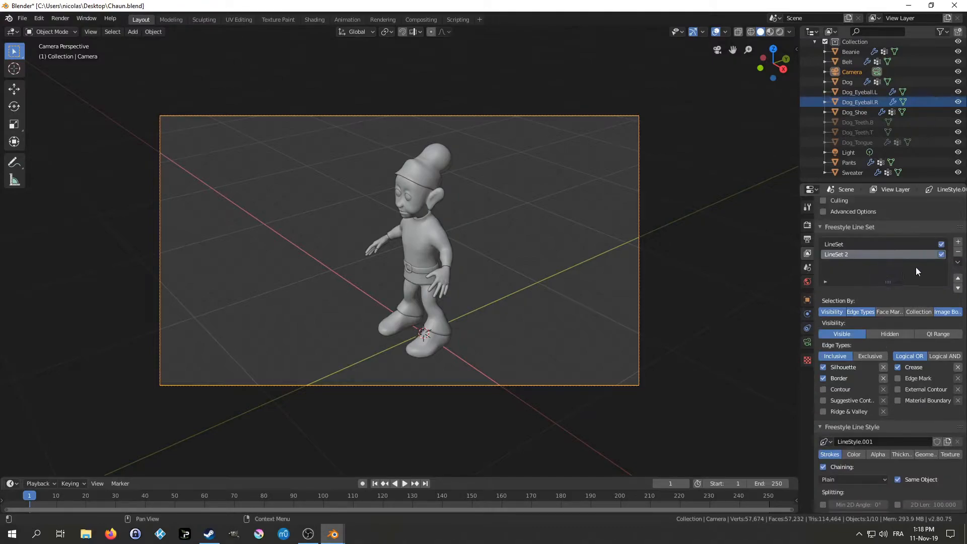
{"action": "left_click", "coordinate": [958, 252]}
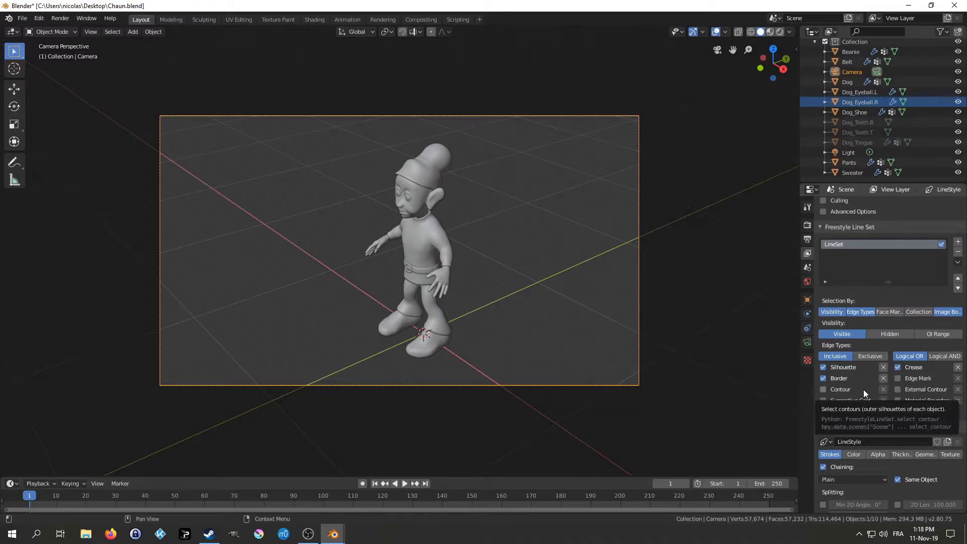
Set the stroke chaining of the Freestyle line style to Sketchy.
{"action": "scroll", "coordinate": [864, 389], "scroll_direction": "down", "scroll_amount": 3}
{"action": "scroll", "coordinate": [864, 391], "scroll_direction": "down", "scroll_amount": 3}
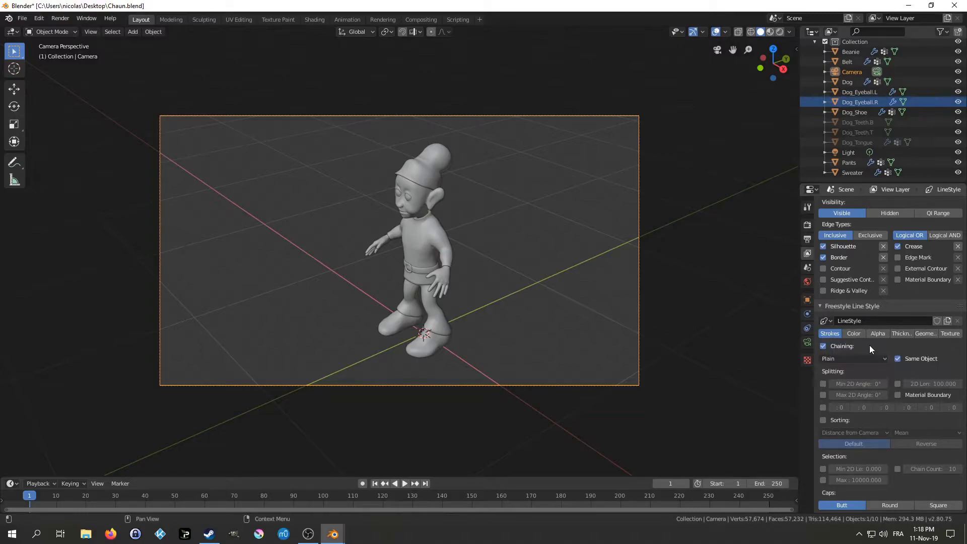
{"action": "left_click", "coordinate": [840, 360]}
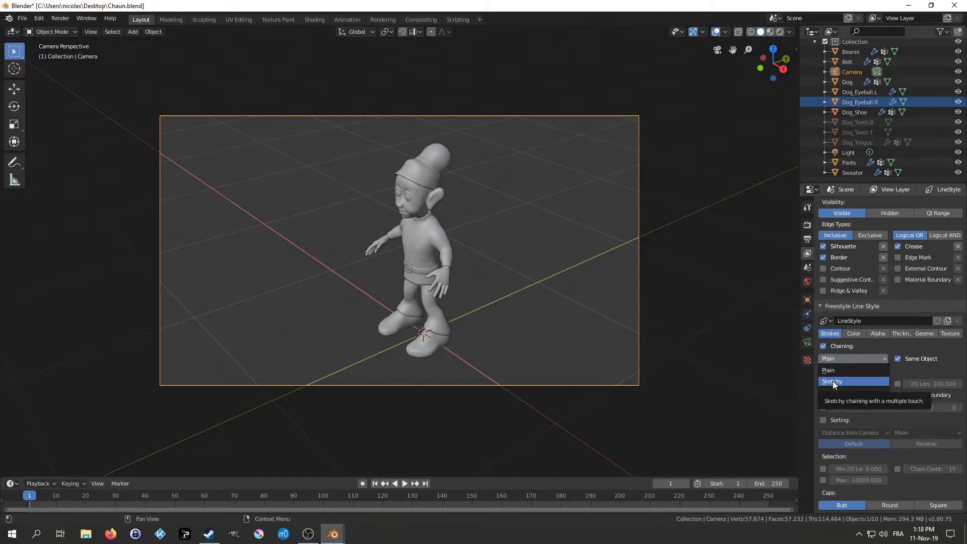
{"action": "left_click", "coordinate": [833, 381]}
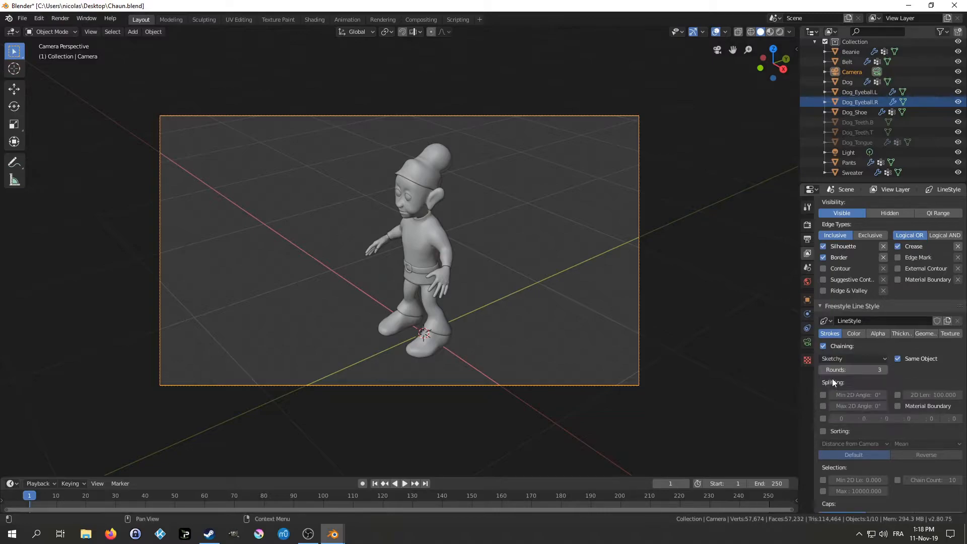
Render the frame with the sketchy strokes into Slot 2 and close the render window.
{"action": "key", "text": "F12"}
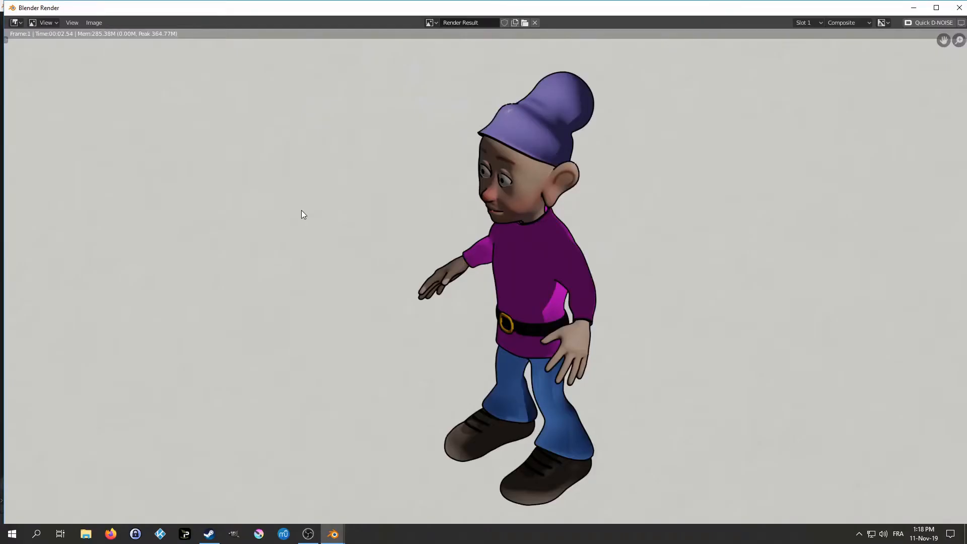
{"action": "key", "text": "j"}
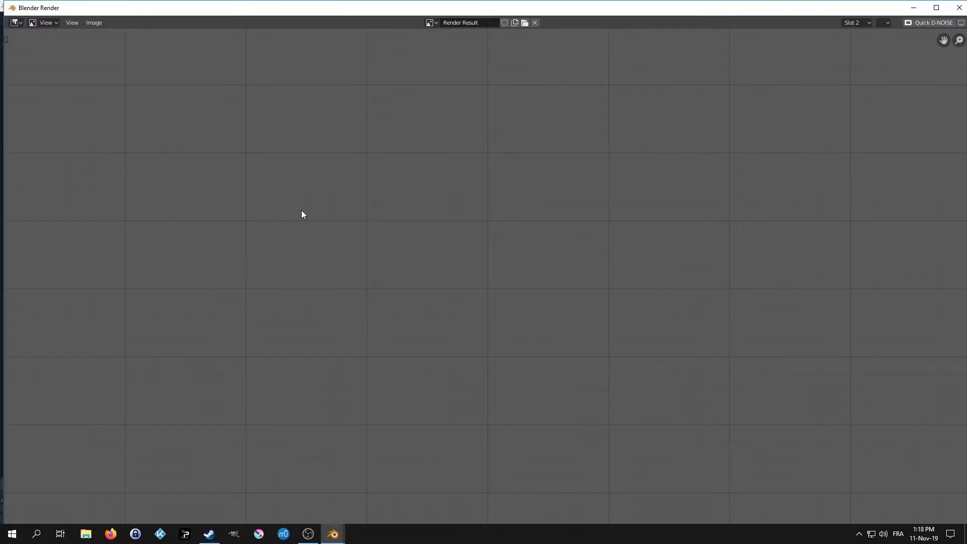
{"action": "key", "text": "F12"}
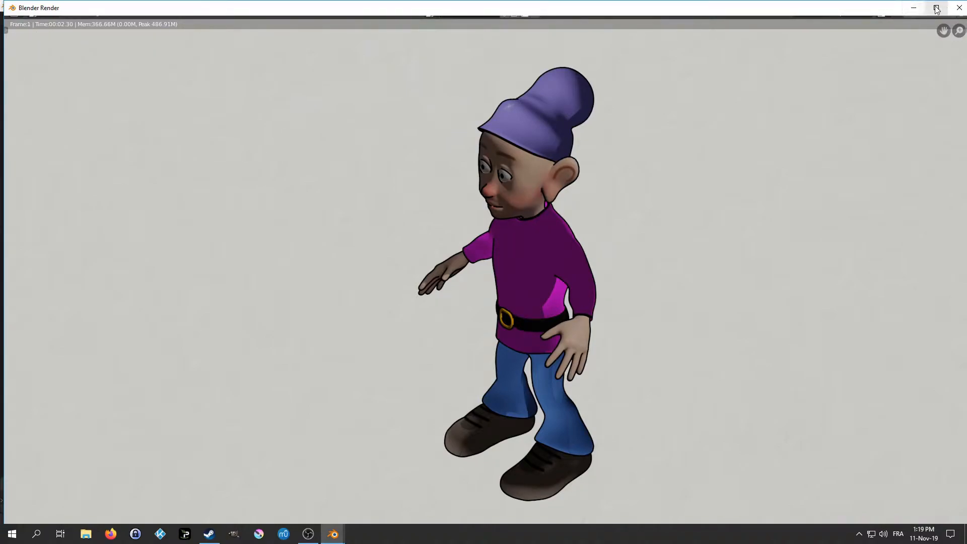
{"action": "left_click", "coordinate": [959, 8]}
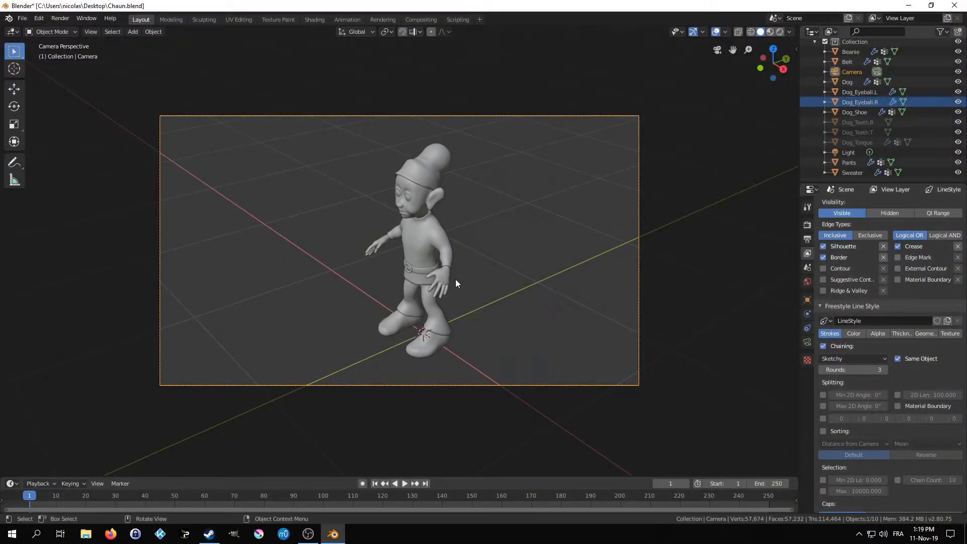
Add an Along Stroke modifier to the line style's alpha and set its blend mode to Multiply.
{"action": "scroll", "coordinate": [456, 279], "scroll_direction": "up", "scroll_amount": 2}
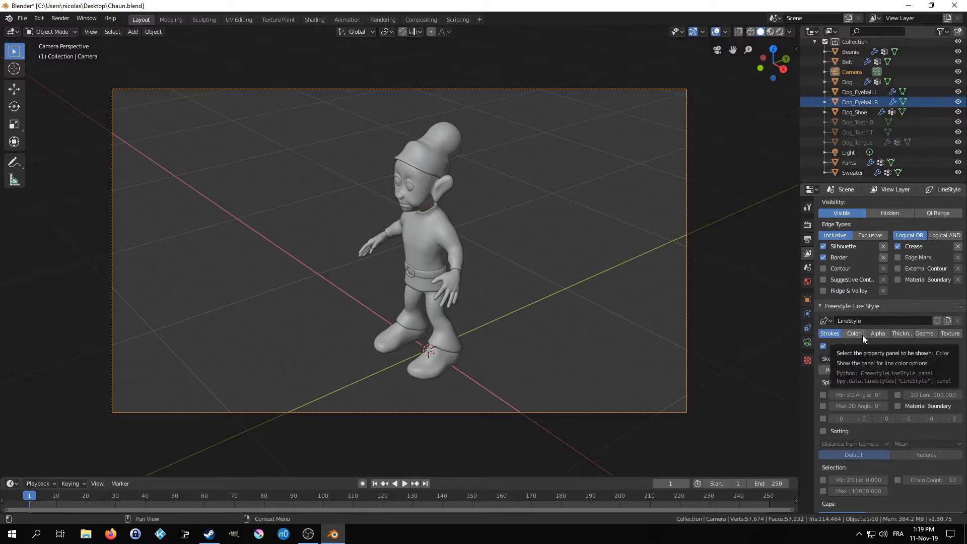
{"action": "left_click", "coordinate": [877, 333]}
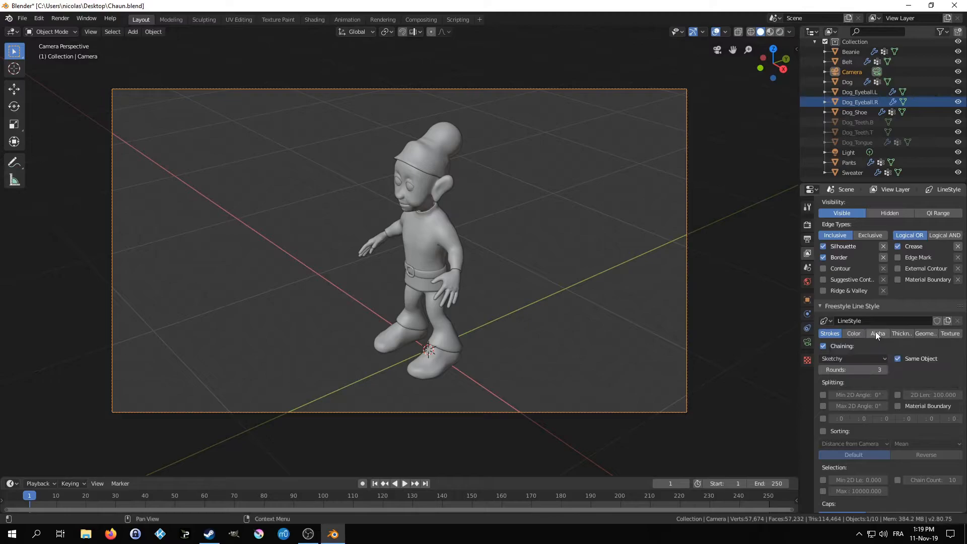
{"action": "scroll", "coordinate": [876, 331], "scroll_direction": "up", "scroll_amount": 5}
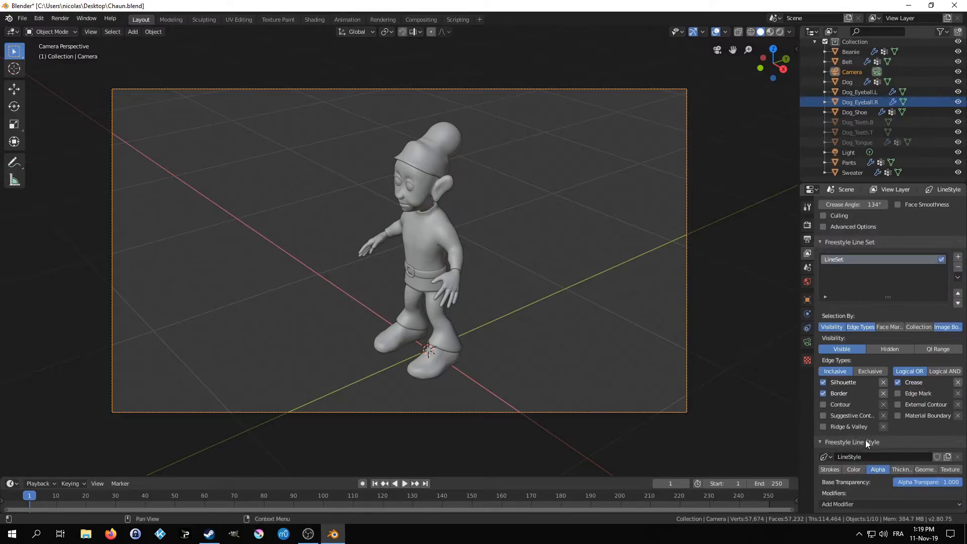
{"action": "left_click", "coordinate": [840, 503]}
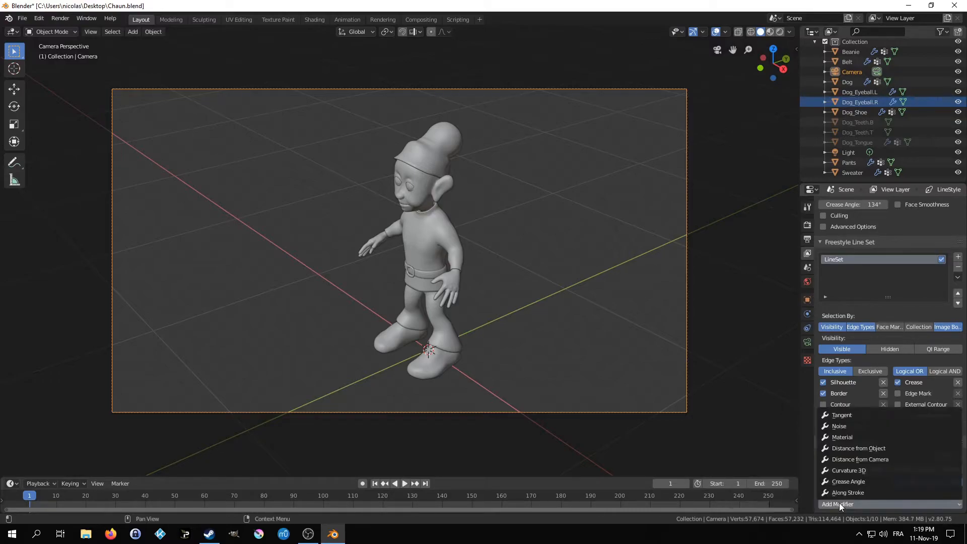
{"action": "left_click", "coordinate": [843, 494]}
{"action": "scroll", "coordinate": [850, 473], "scroll_direction": "down", "scroll_amount": 2}
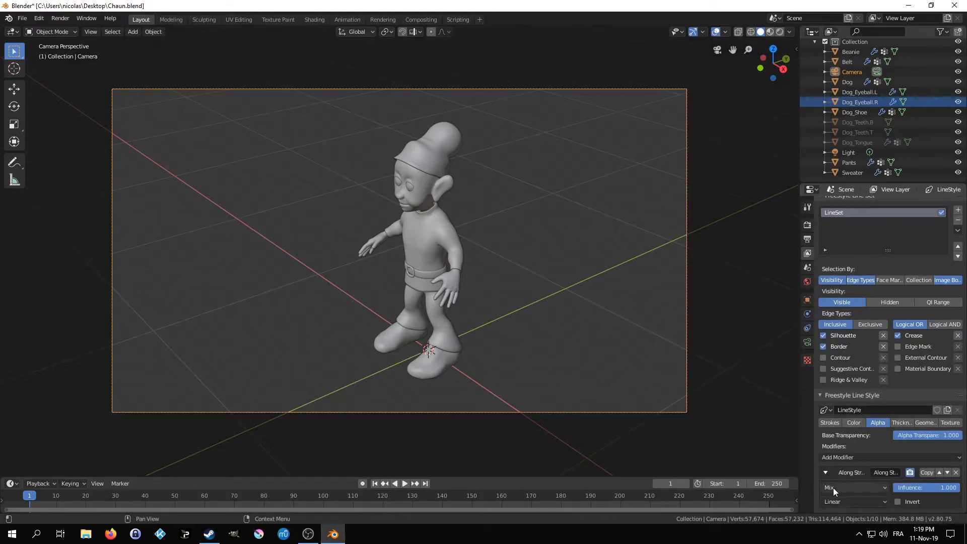
{"action": "left_click", "coordinate": [834, 487]}
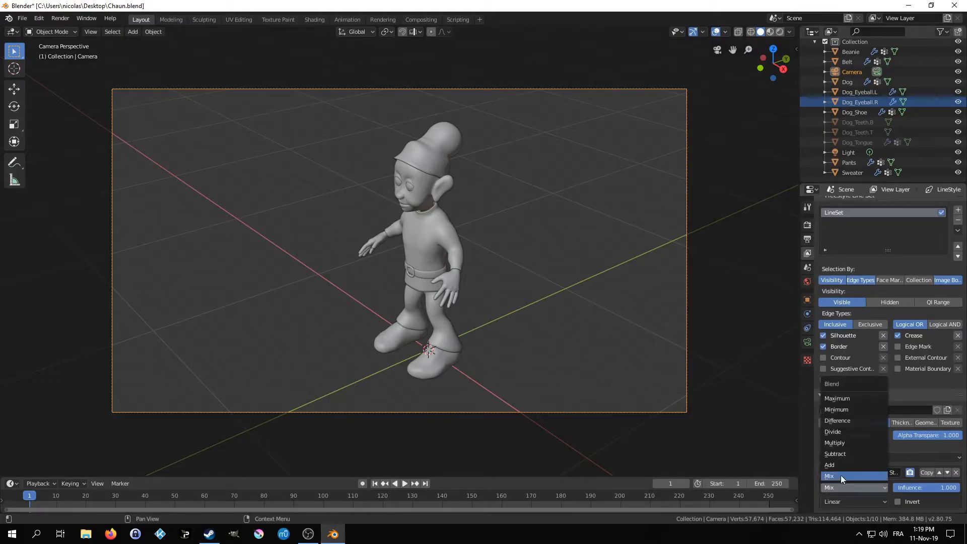
{"action": "left_click", "coordinate": [846, 445]}
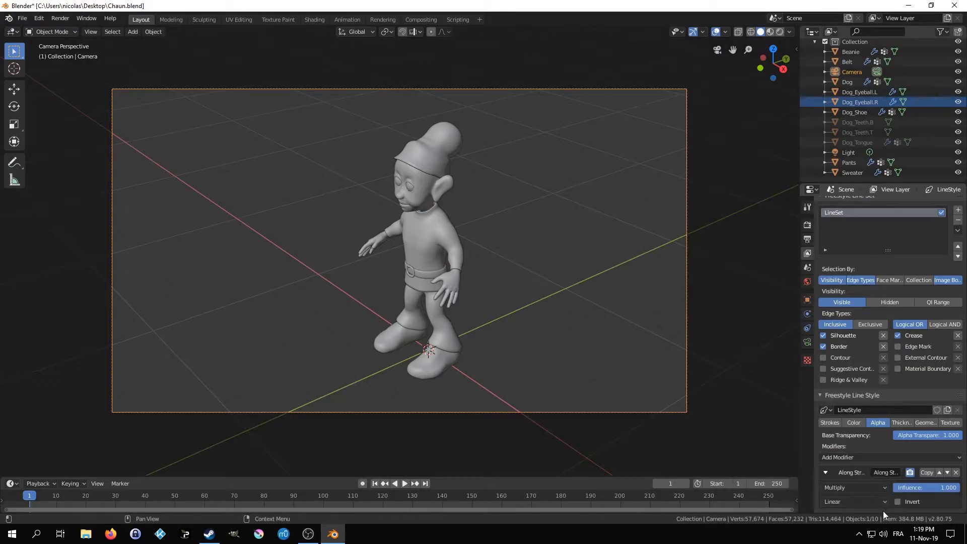
Set the mapping of the Along Stroke alpha modifier to Curve and bring its curve into view.
{"action": "left_click", "coordinate": [853, 501]}
{"action": "left_click", "coordinate": [842, 480]}
{"action": "scroll", "coordinate": [860, 451], "scroll_direction": "down", "scroll_amount": 3}
{"action": "scroll", "coordinate": [860, 451], "scroll_direction": "down", "scroll_amount": 1}
{"action": "scroll", "coordinate": [861, 451], "scroll_direction": "down", "scroll_amount": 1}
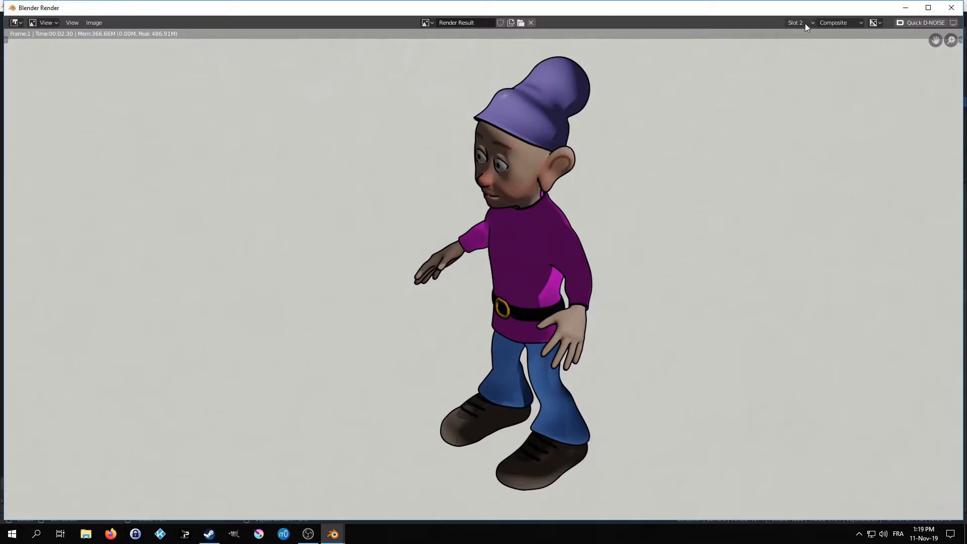
Choose a different slot for the render result and return to the scene.
{"action": "left_click", "coordinate": [802, 23]}
{"action": "left_click", "coordinate": [801, 119]}
{"action": "key", "text": "Escape"}
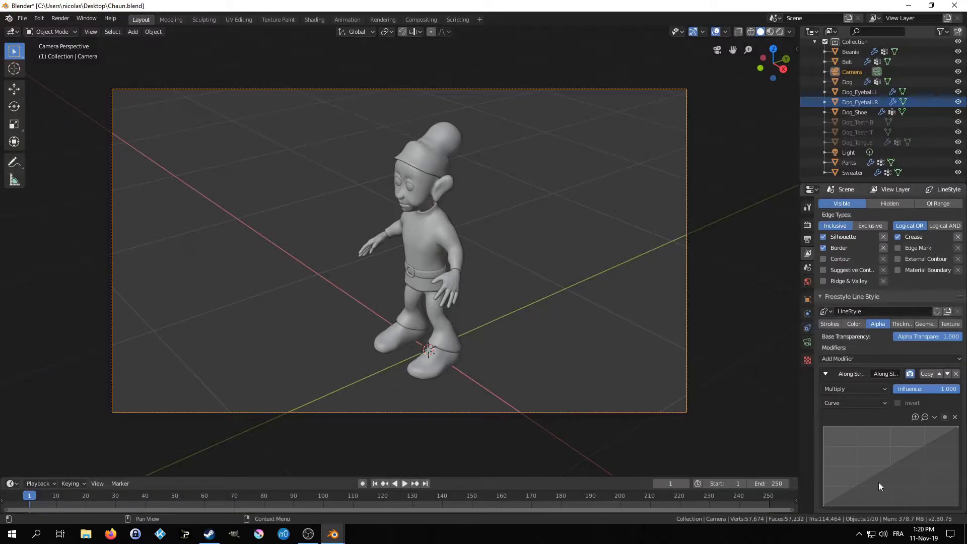
Shape the alpha curve into an arch by adding a raised middle point, lowering the end point and raising the start point.
{"action": "left_click_drag", "start_coordinate": [880, 483], "coordinate": [878, 444]}
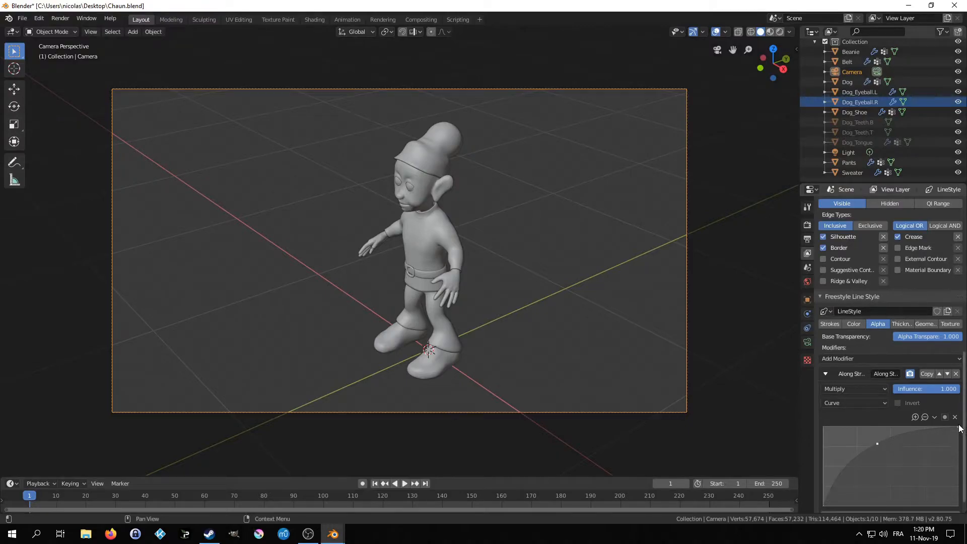
{"action": "left_click_drag", "start_coordinate": [957, 428], "coordinate": [958, 474]}
{"action": "left_click_drag", "start_coordinate": [824, 499], "coordinate": [824, 483]}
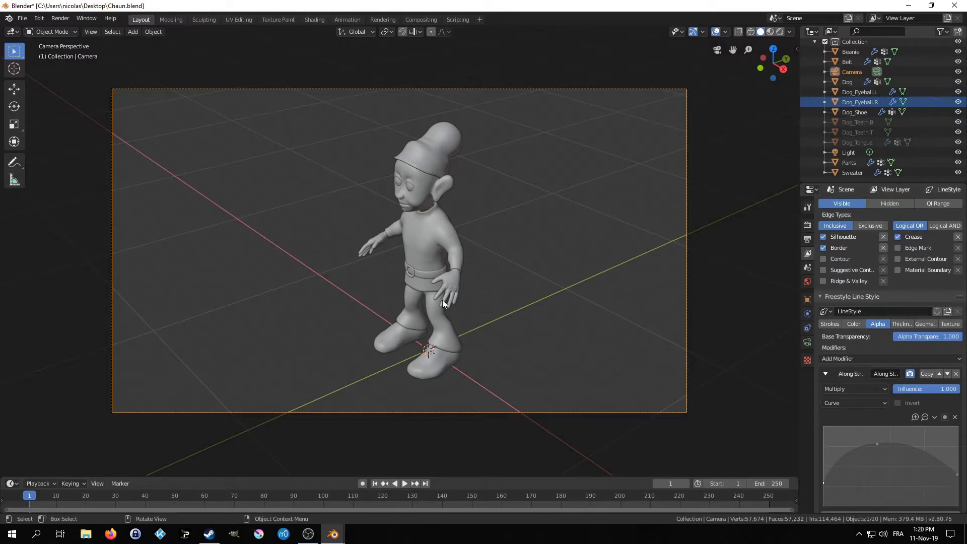
Render the scene with the arched alpha curve and compare the result against the earlier render in Slot 1.
{"action": "key", "text": "F12"}
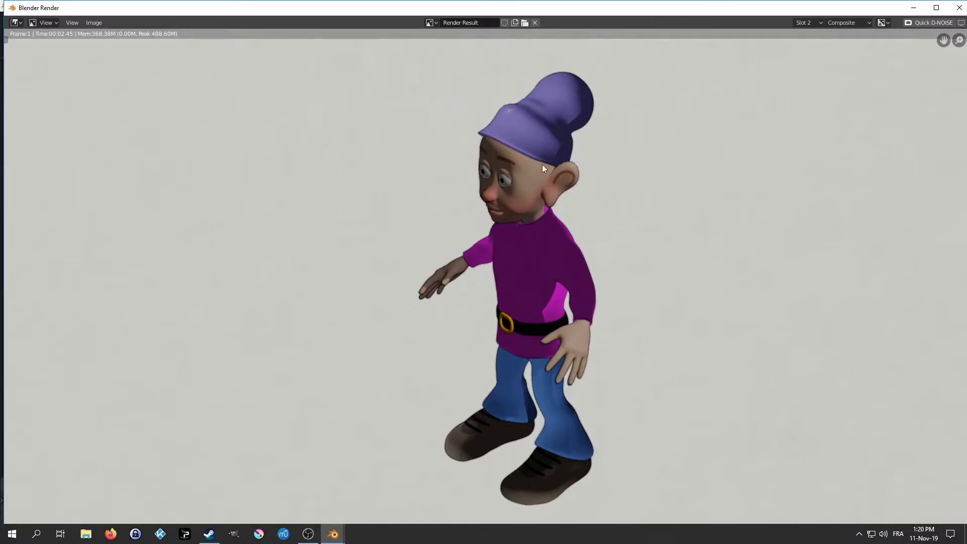
{"action": "scroll", "coordinate": [559, 149], "scroll_direction": "up", "scroll_amount": 2}
{"action": "scroll", "coordinate": [555, 90], "scroll_direction": "down", "scroll_amount": 2}
{"action": "key", "text": "j"}
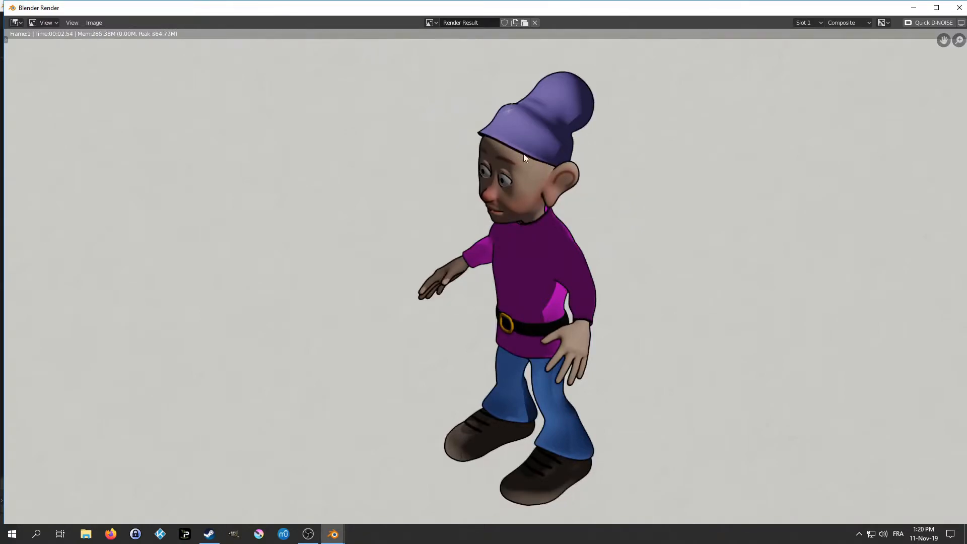
{"action": "key", "text": "j"}
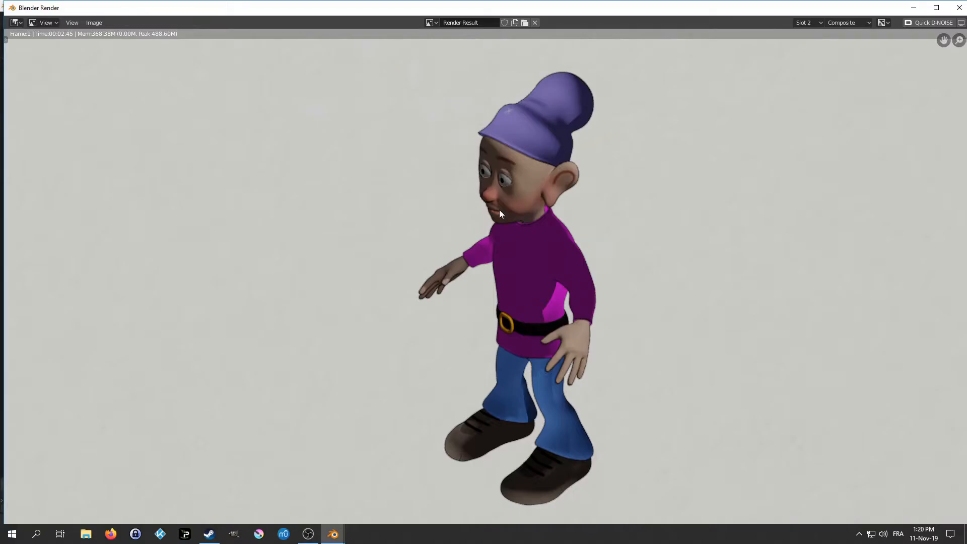
{"action": "key", "text": "Escape"}
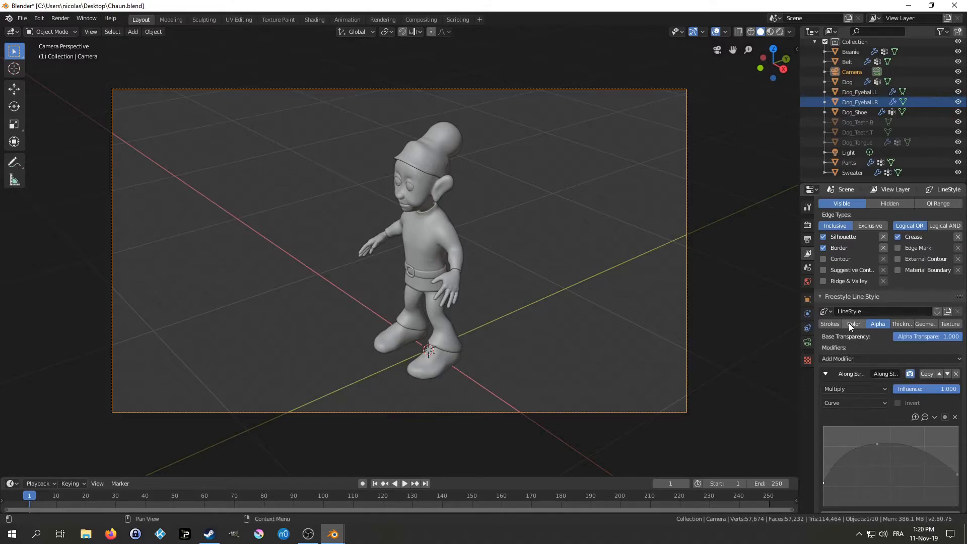
Add a Calligraphy modifier to the line style's thickness and set its blend mode to Multiply.
{"action": "left_click", "coordinate": [901, 324]}
{"action": "scroll", "coordinate": [901, 324], "scroll_direction": "up", "scroll_amount": 5}
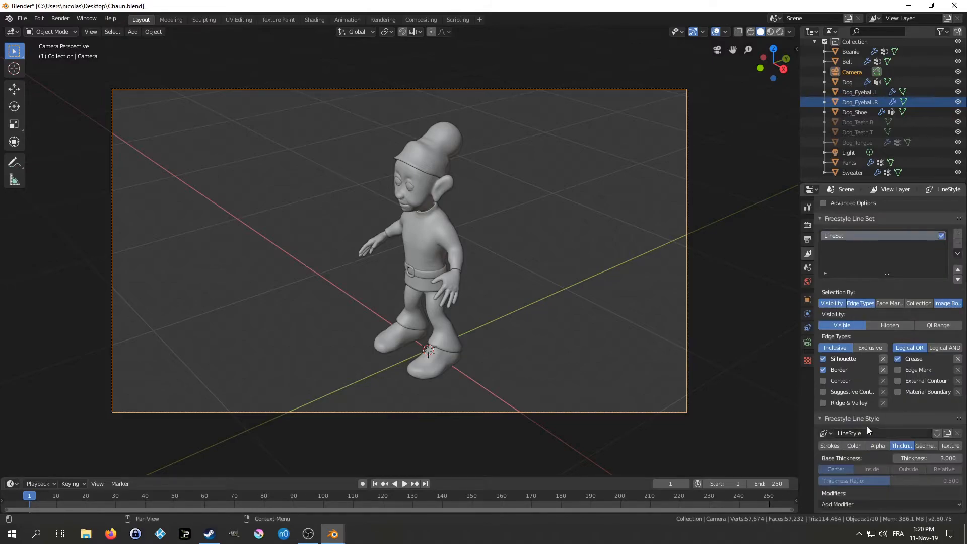
{"action": "left_click", "coordinate": [842, 504]}
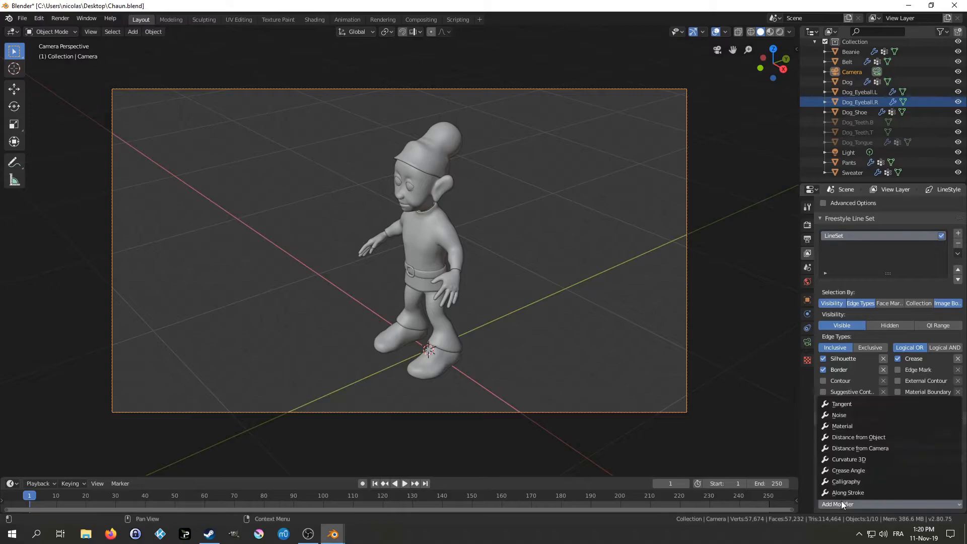
{"action": "left_click", "coordinate": [845, 481]}
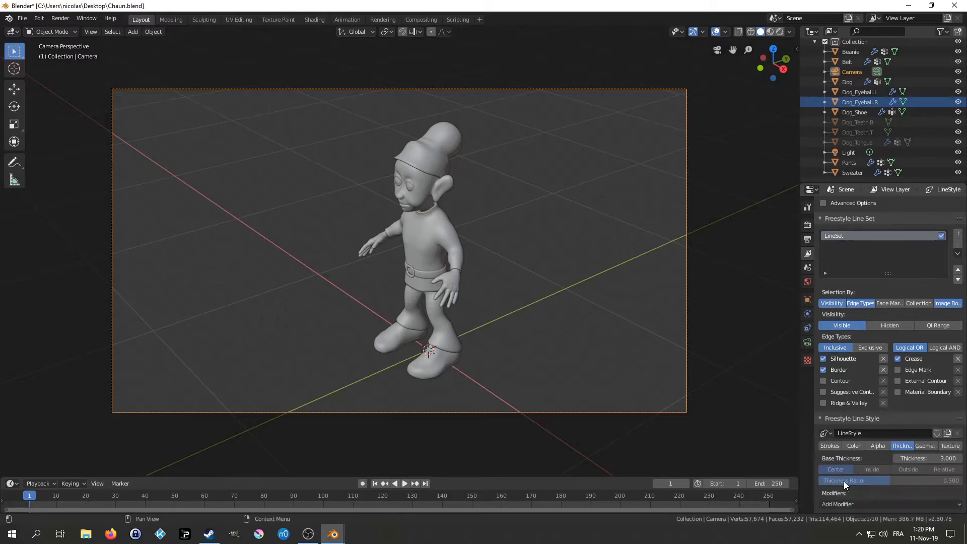
{"action": "scroll", "coordinate": [853, 448], "scroll_direction": "down", "scroll_amount": 3}
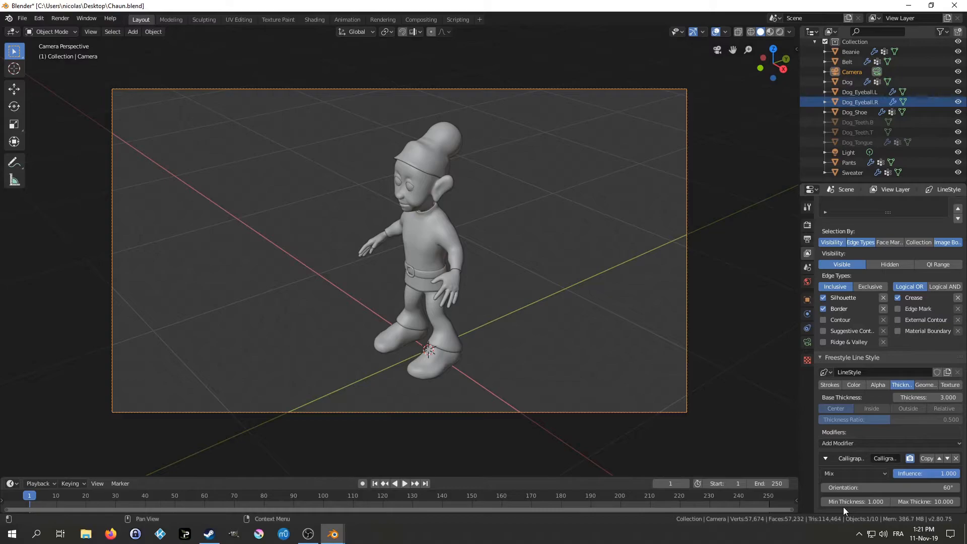
{"action": "left_click", "coordinate": [838, 475]}
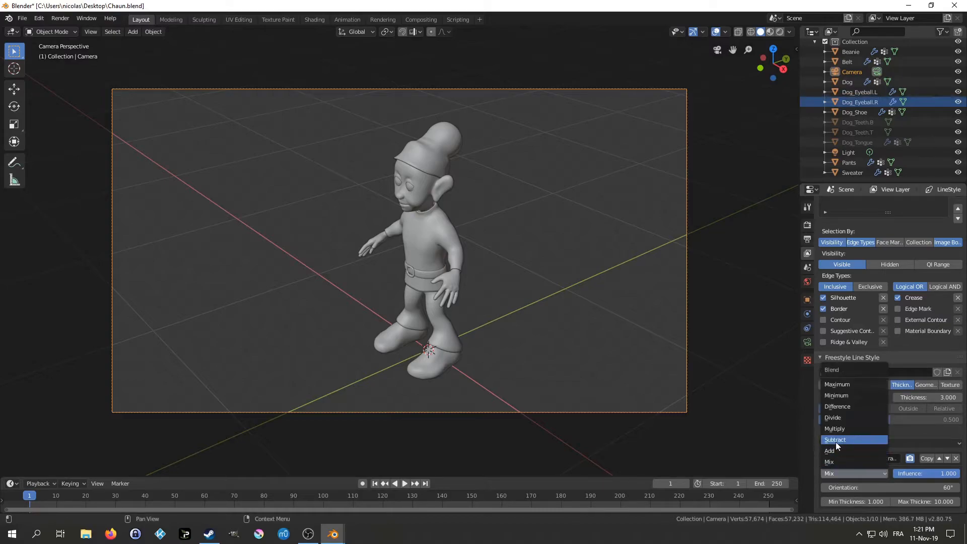
{"action": "left_click", "coordinate": [833, 429]}
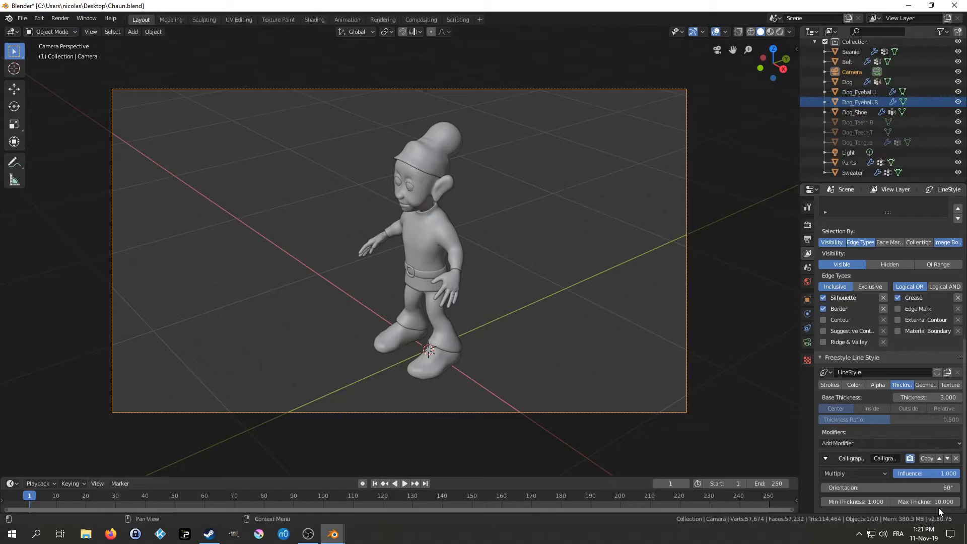
Set the Calligraphy modifier's minimum thickness to 0.1 and its maximum thickness to 1.
{"action": "left_click", "coordinate": [860, 502]}
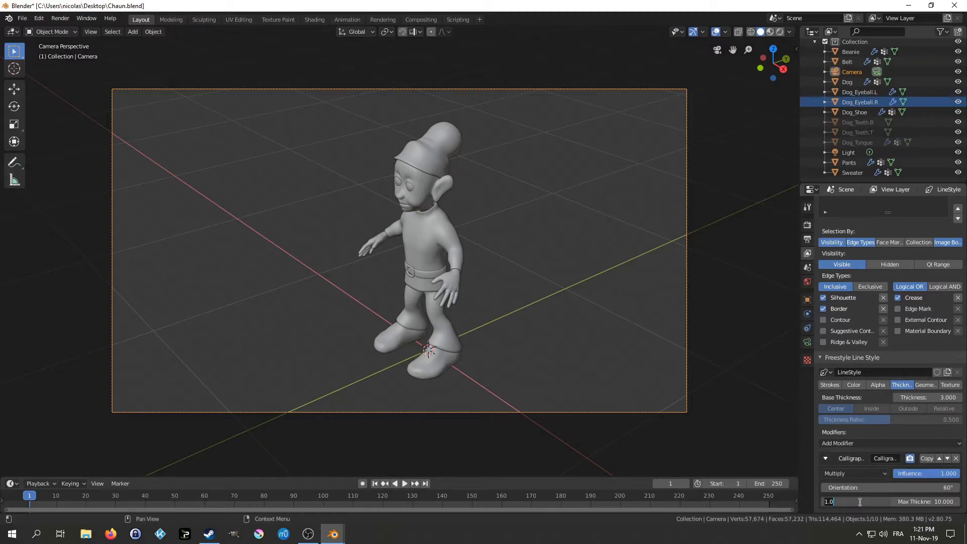
{"action": "type", "text": "0.1"}
{"action": "key", "text": "Tab"}
{"action": "type", "text": "1"}
{"action": "key", "text": "Return"}
Set the Calligraphy minimum thickness to 1 and the maximum to 10, and render the scene to check the lines.
{"action": "left_click", "coordinate": [861, 502]}
{"action": "type", "text": "1"}
{"action": "key", "text": "Tab"}
{"action": "type", "text": "10"}
{"action": "key", "text": "Return"}
{"action": "key", "text": "F12"}
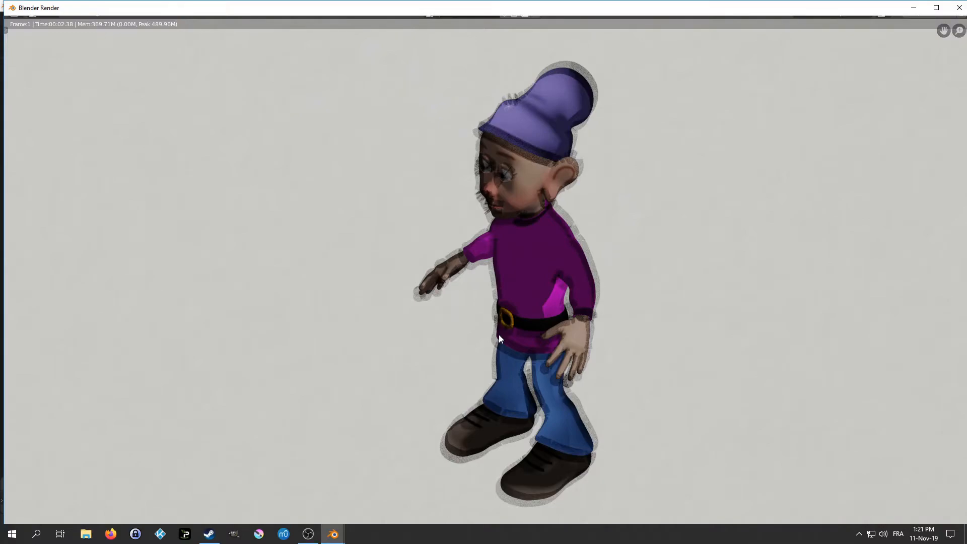
{"action": "key", "text": "Escape"}
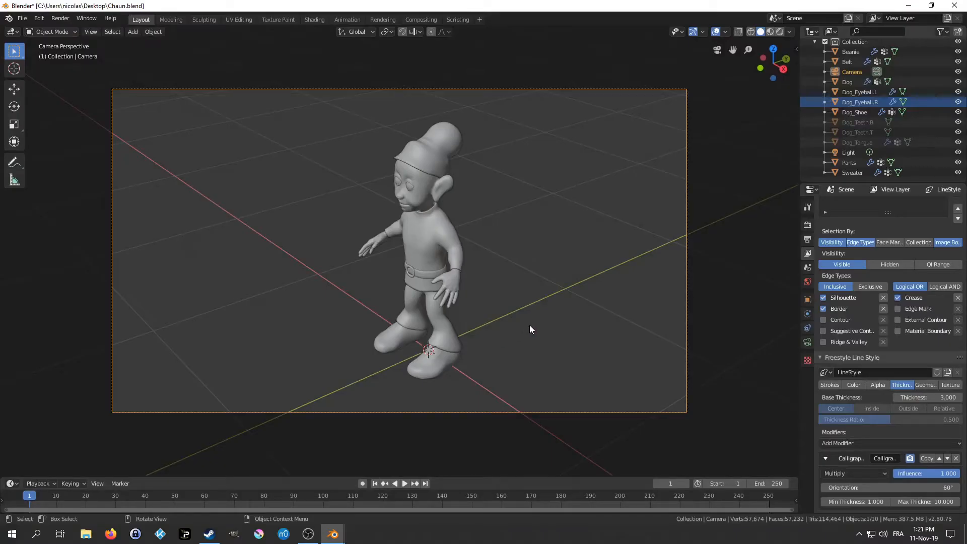
Disable the Along Stroke alpha modifier and render the scene to see the calligraphy thickness alone.
{"action": "left_click", "coordinate": [876, 384]}
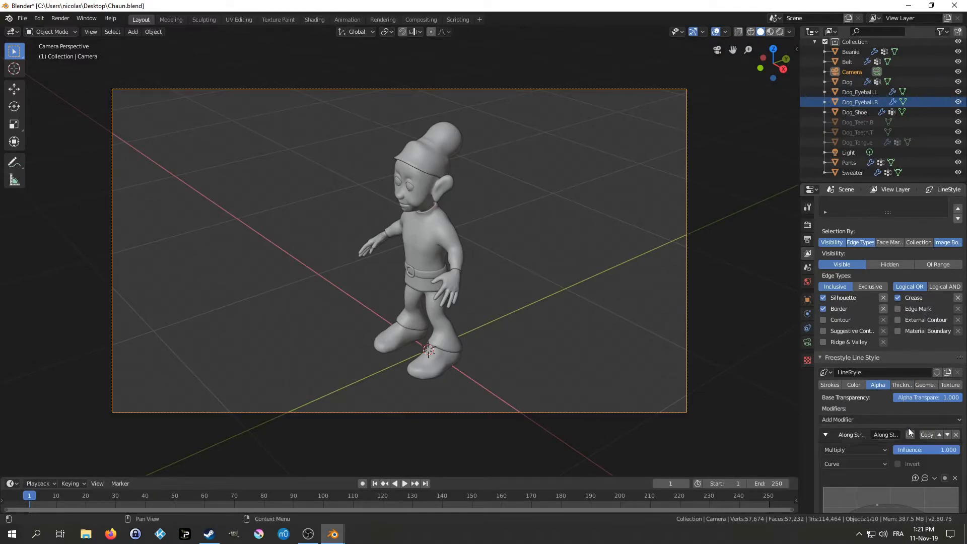
{"action": "left_click", "coordinate": [899, 386]}
{"action": "key", "text": "F12"}
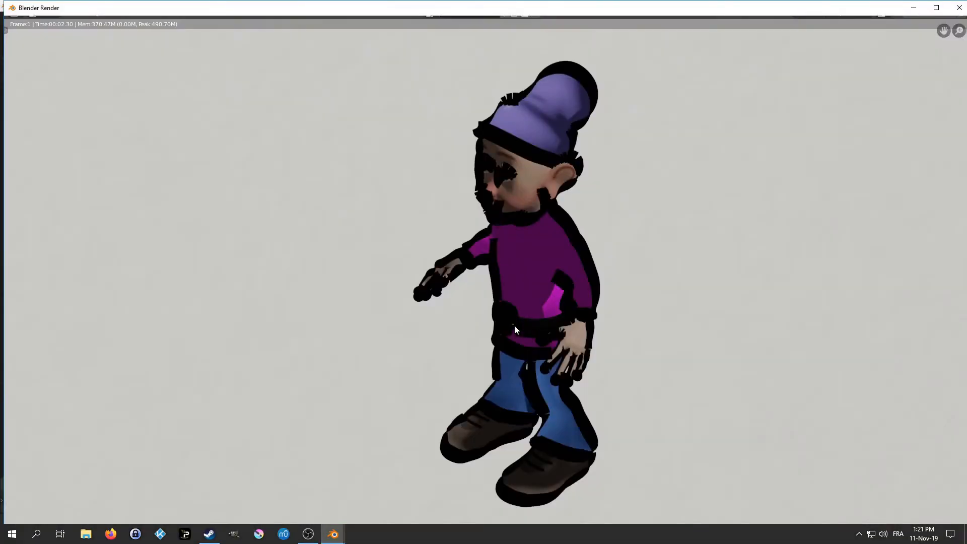
{"action": "key", "text": "Escape"}
Reduce the Calligraphy modifier's thickness range to a minimum of 0.1 and a maximum of 1.
{"action": "left_click", "coordinate": [852, 500]}
{"action": "type", "text": "1.0"}
{"action": "type", "text": ".1"}
{"action": "key", "text": "Tab"}
{"action": "type", "text": "1"}
{"action": "key", "text": "Return"}
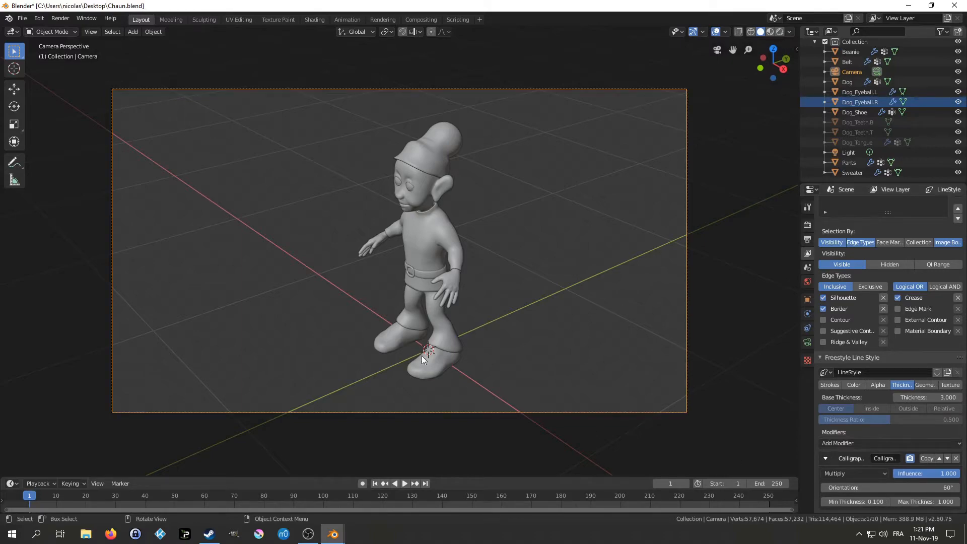
Render the scene in a maximized render window and compare the calligraphic lines with the render in Slot 1.
{"action": "key", "text": "F12"}
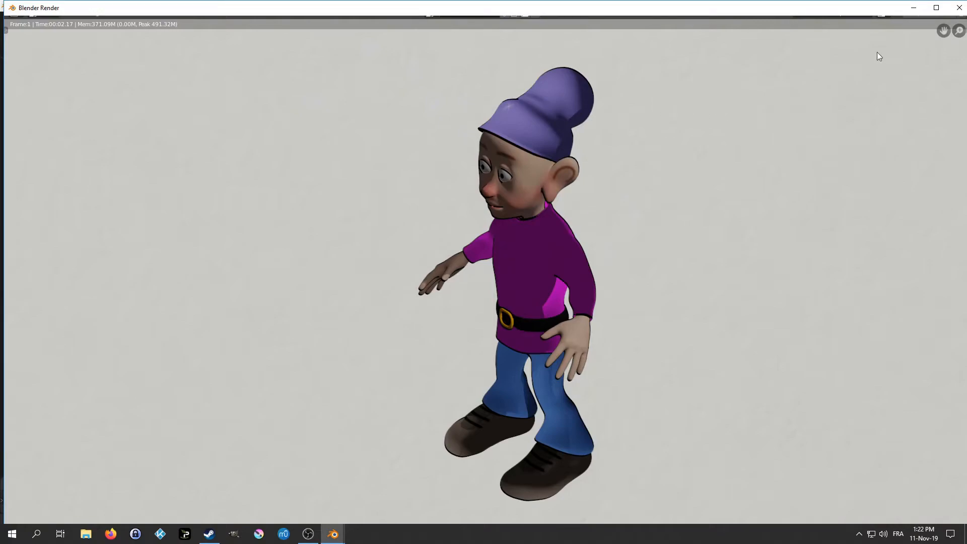
{"action": "left_click", "coordinate": [937, 8]}
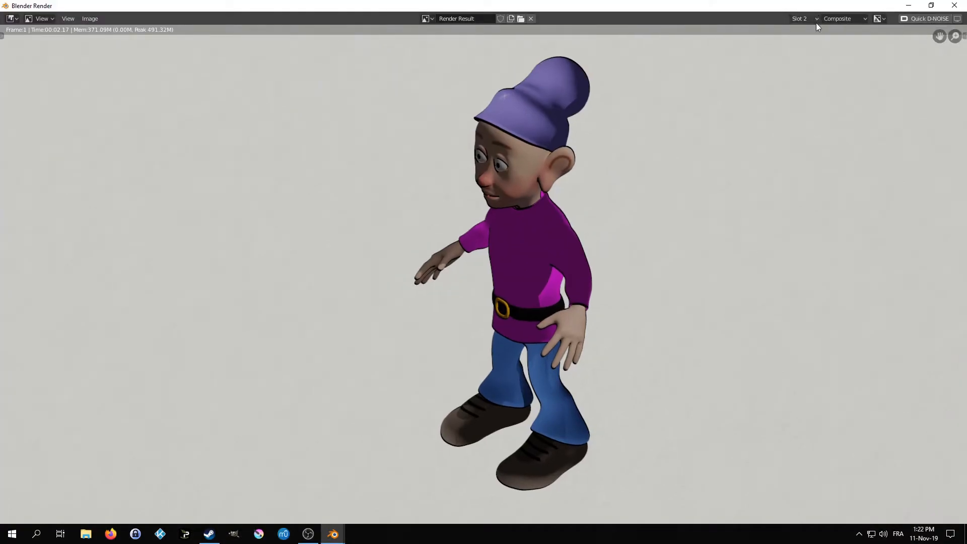
{"action": "key", "text": "j"}
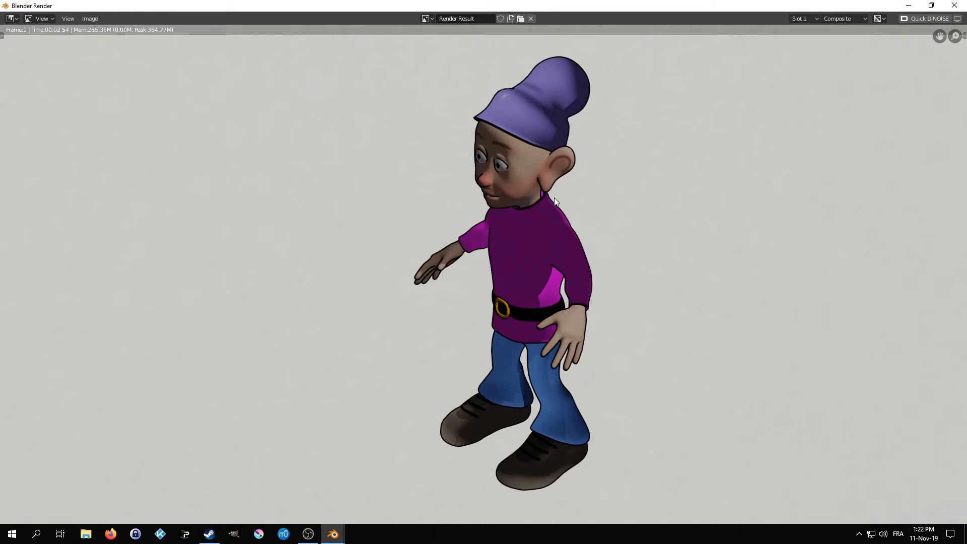
{"action": "key", "text": "j"}
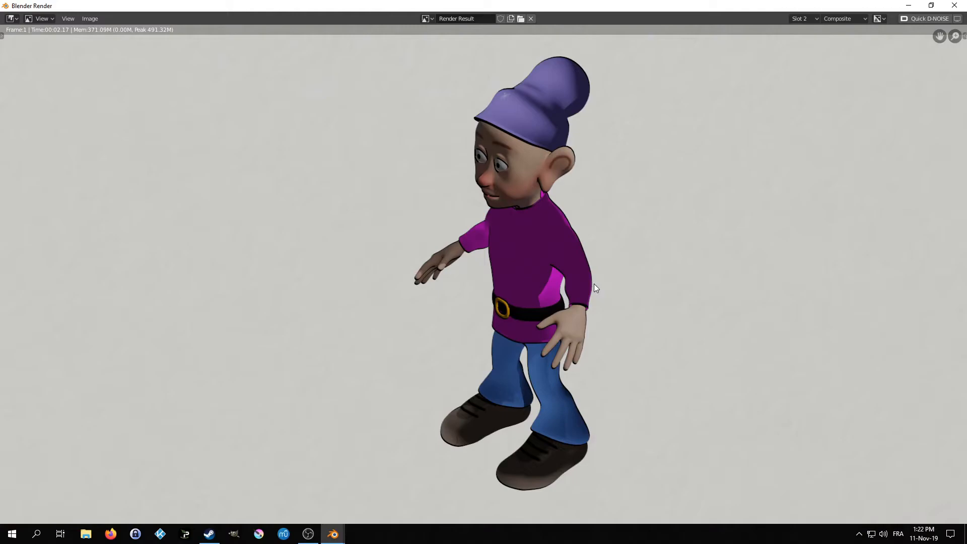
{"action": "key", "text": "Escape"}
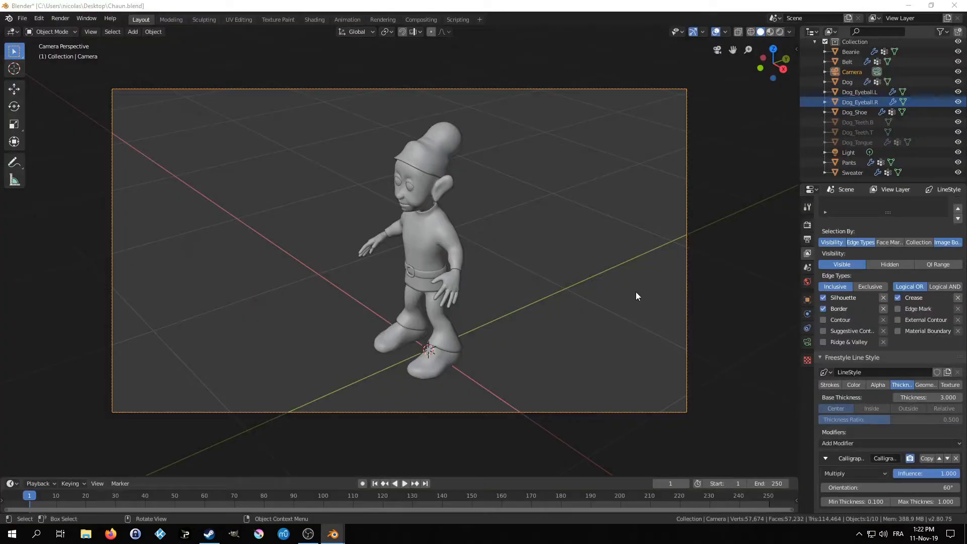
Re-enable the Along Stroke alpha modifier and render the scene with both line modifiers active.
{"action": "left_click", "coordinate": [875, 386]}
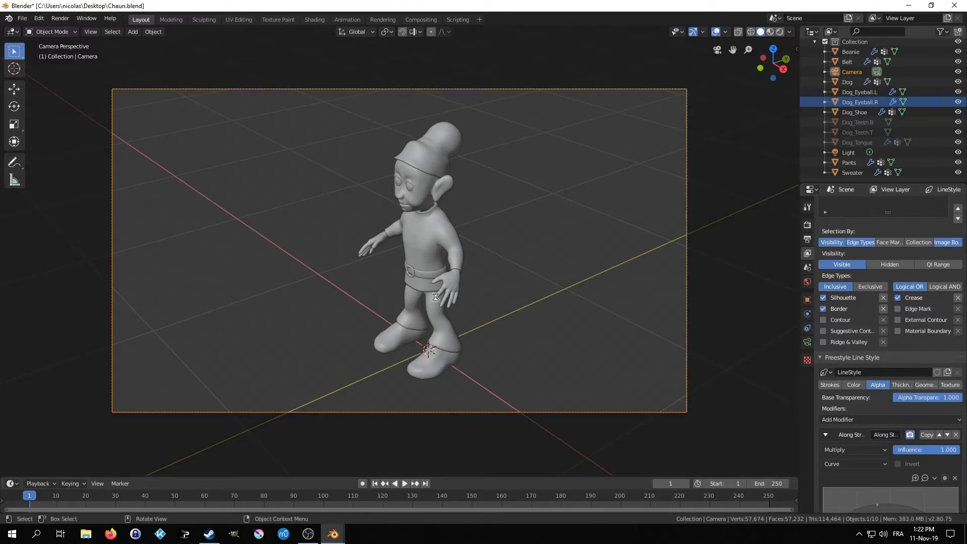
{"action": "key", "text": "F12"}
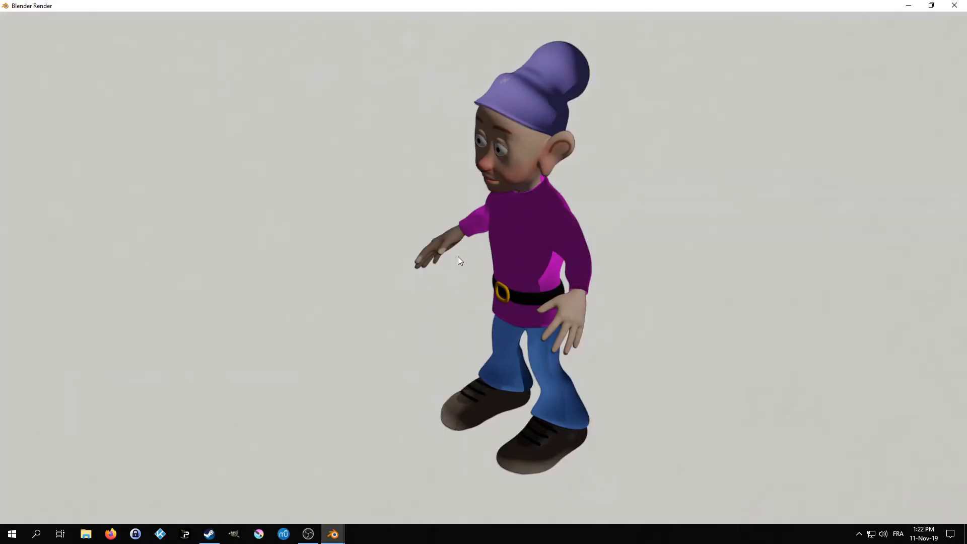
{"action": "key", "text": "Escape"}
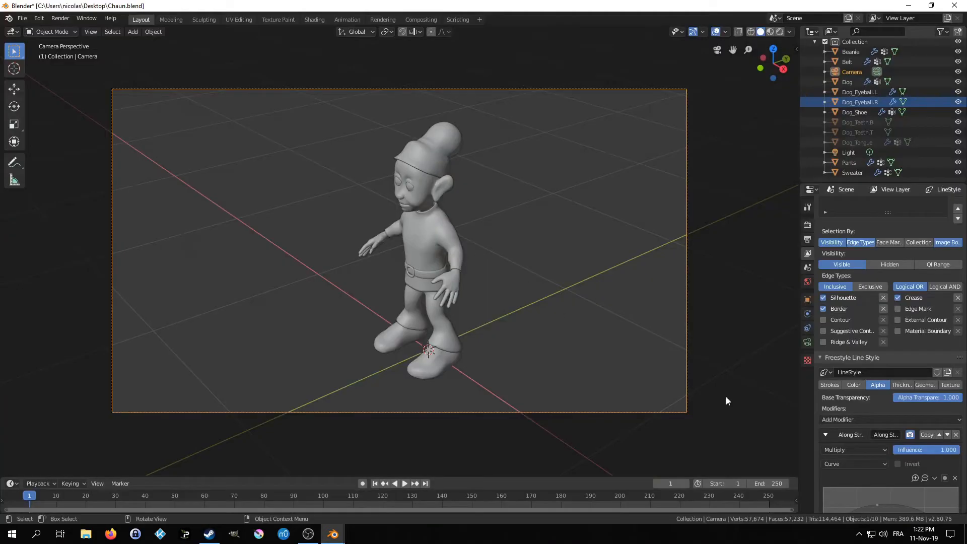
Add a Bezier Curve modifier to the line style's geometry.
{"action": "left_click", "coordinate": [925, 385]}
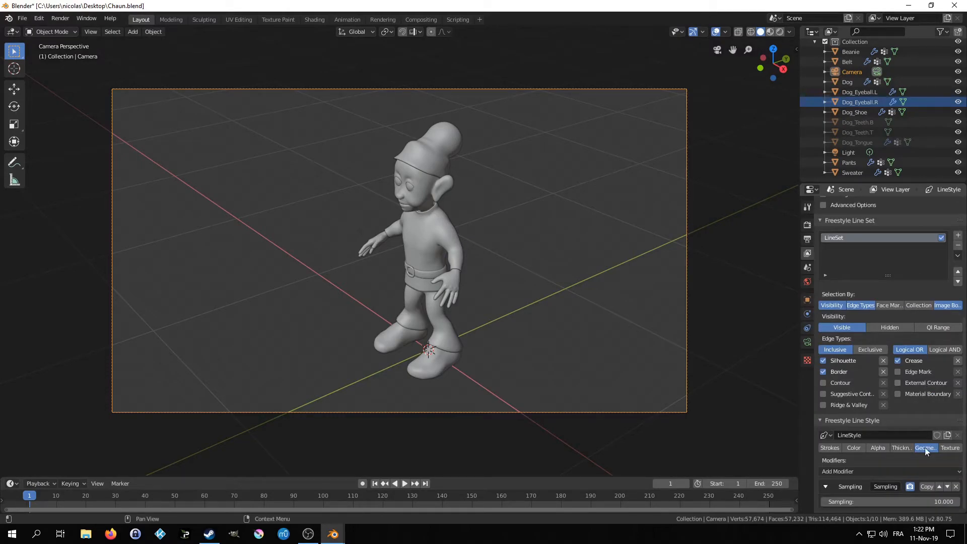
{"action": "left_click", "coordinate": [848, 472]}
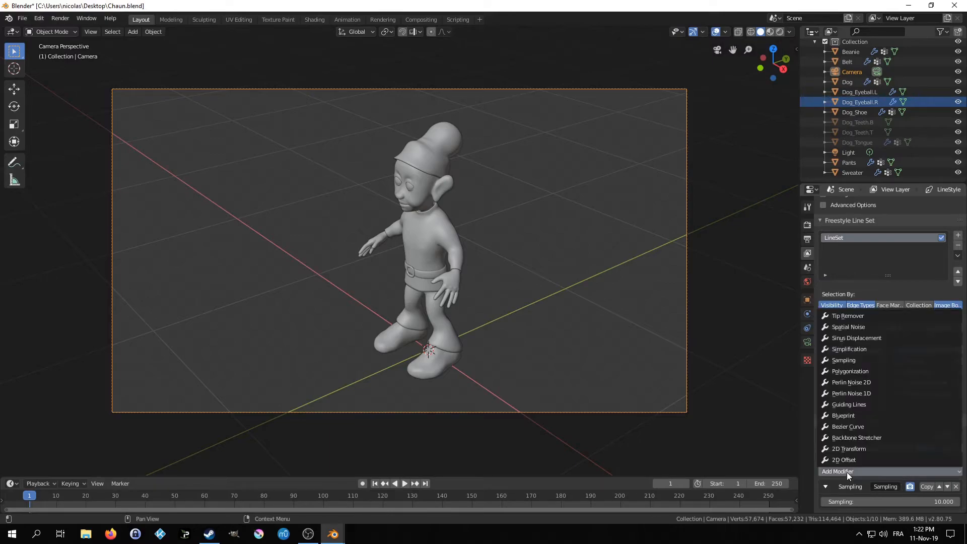
{"action": "left_click", "coordinate": [853, 428]}
{"action": "scroll", "coordinate": [862, 469], "scroll_direction": "down", "scroll_amount": 2}
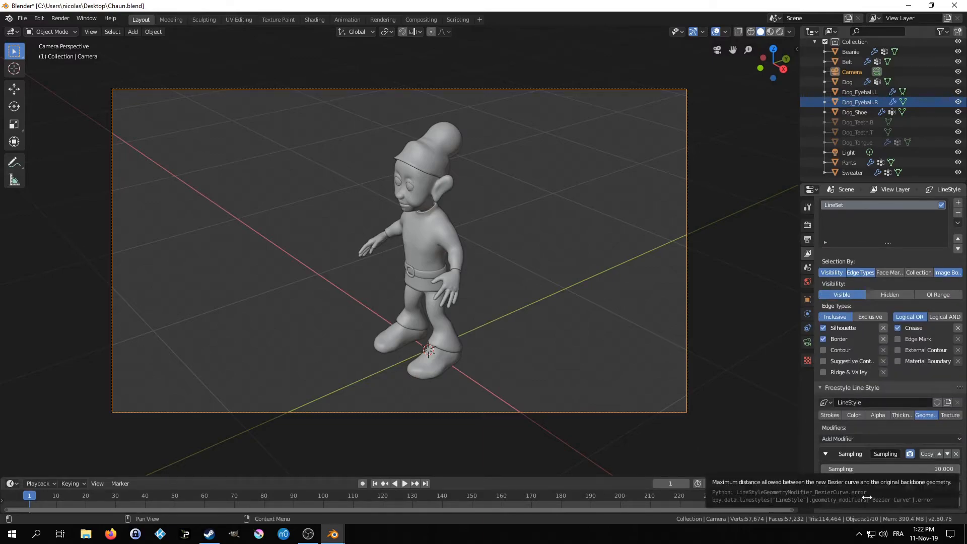
Render the scene with the Bezier Curve modifier and examine the outlines around the arms and torso up close.
{"action": "key", "text": "F12"}
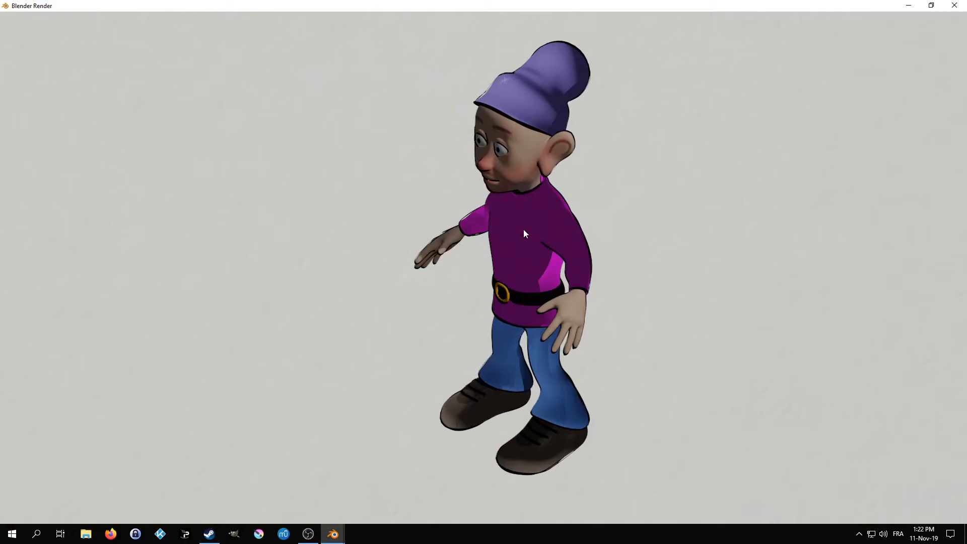
{"action": "scroll", "coordinate": [477, 202], "scroll_direction": "up", "scroll_amount": 2}
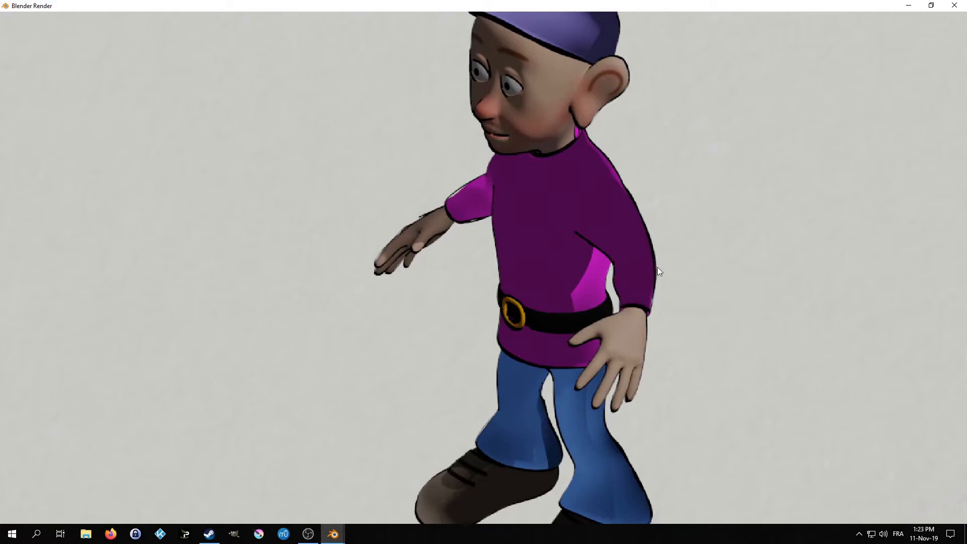
{"action": "scroll", "coordinate": [522, 185], "scroll_direction": "down", "scroll_amount": 3}
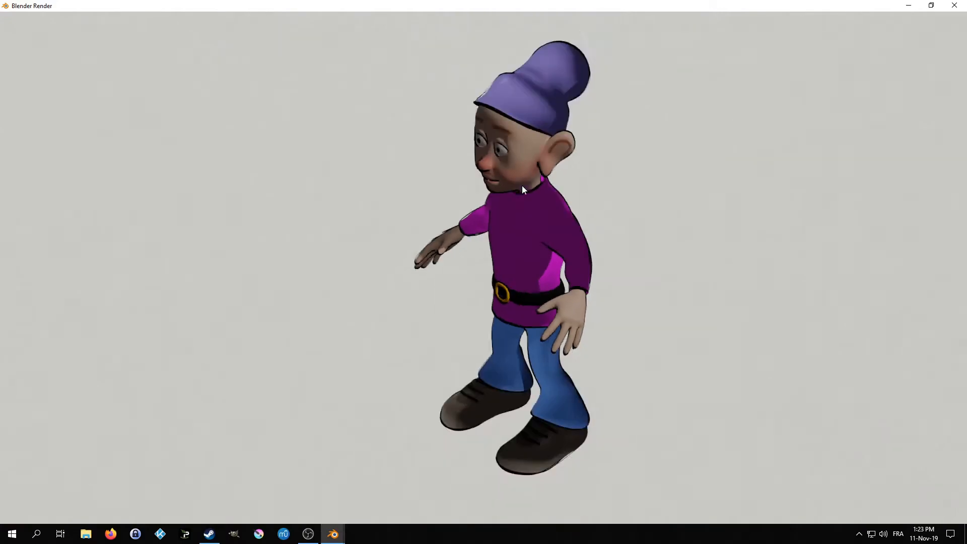
{"action": "scroll", "coordinate": [522, 186], "scroll_direction": "up", "scroll_amount": 1}
{"action": "key", "text": "Escape"}
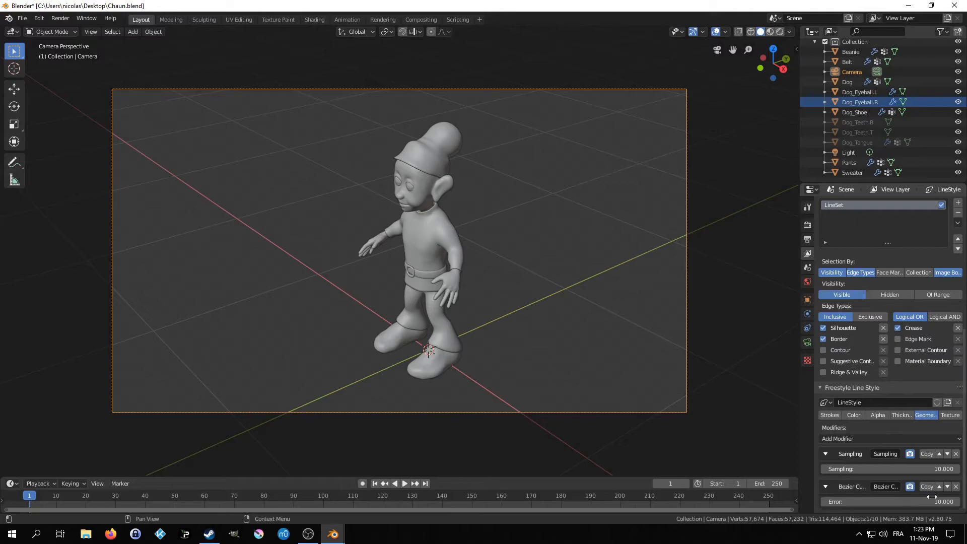
Set the Bezier Curve modifier's error to 1, then render the scene and inspect the character's outlines.
{"action": "left_click", "coordinate": [904, 501]}
{"action": "type", "text": "1"}
{"action": "key", "text": "Return"}
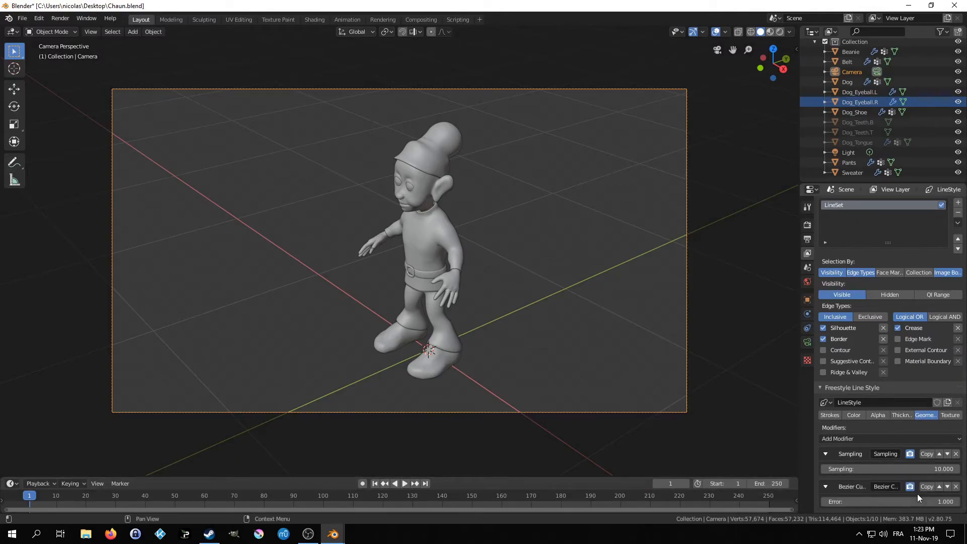
{"action": "key", "text": "F12"}
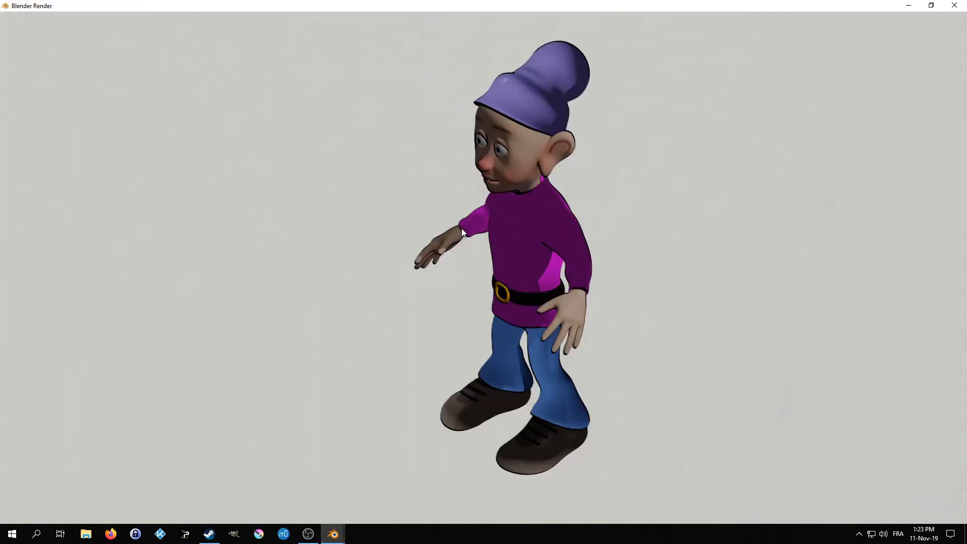
{"action": "scroll", "coordinate": [461, 228], "scroll_direction": "up", "scroll_amount": 3}
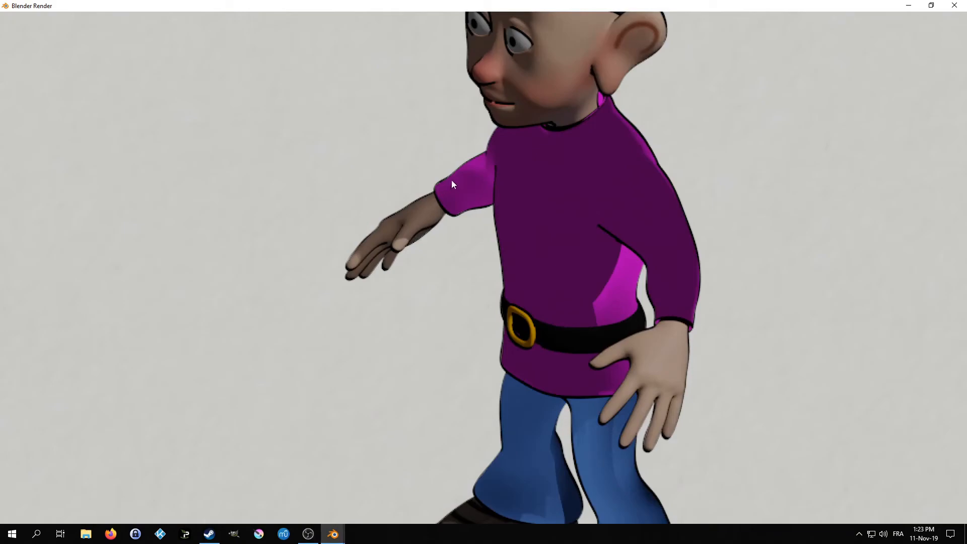
{"action": "scroll", "coordinate": [457, 199], "scroll_direction": "down", "scroll_amount": 3}
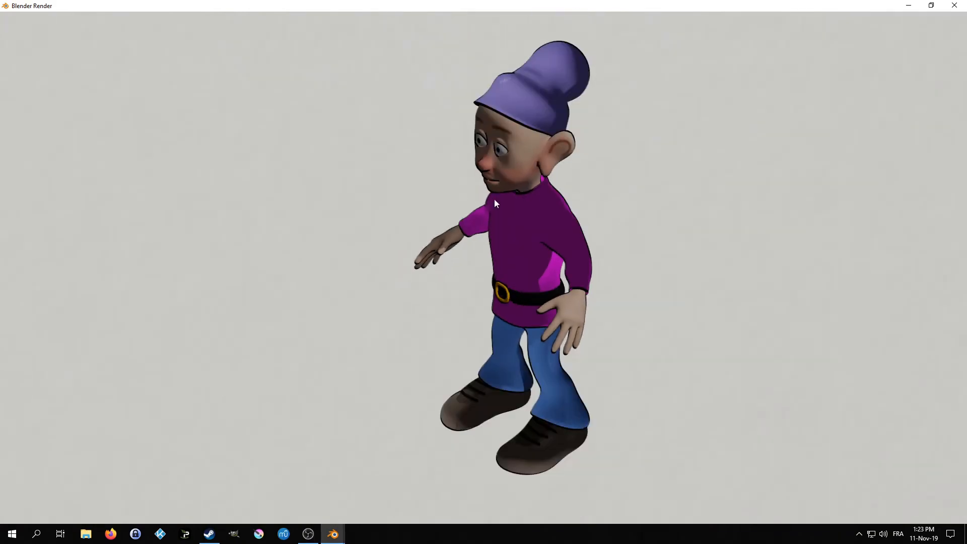
Replace the line style's Bezier Curve geometry modifier with a Spatial Noise modifier and render the scene.
{"action": "key", "text": "Escape"}
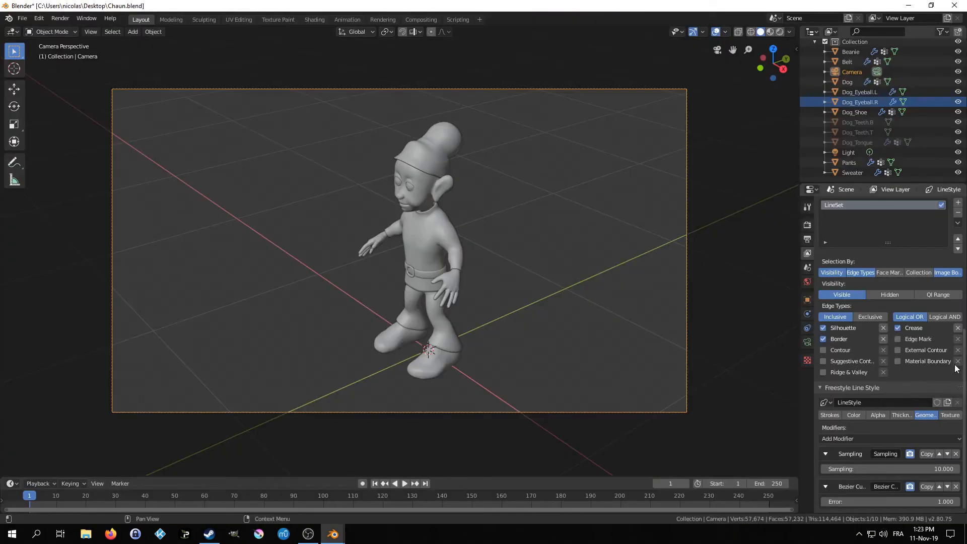
{"action": "left_click", "coordinate": [954, 487]}
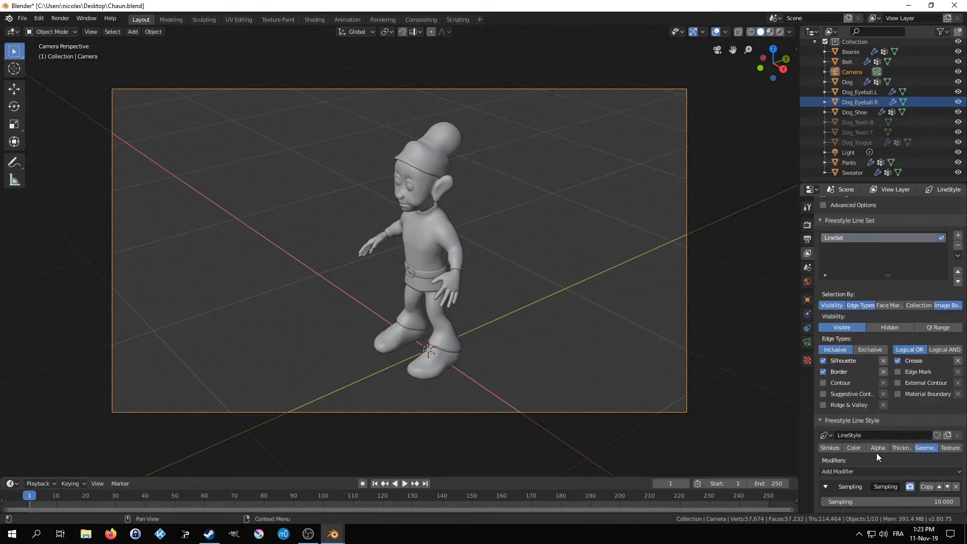
{"action": "left_click", "coordinate": [858, 471]}
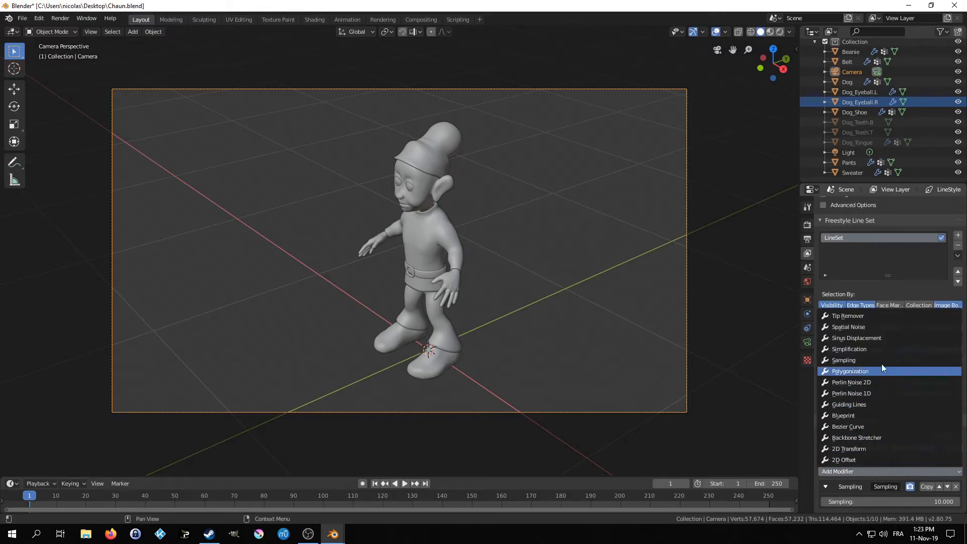
{"action": "left_click", "coordinate": [861, 328]}
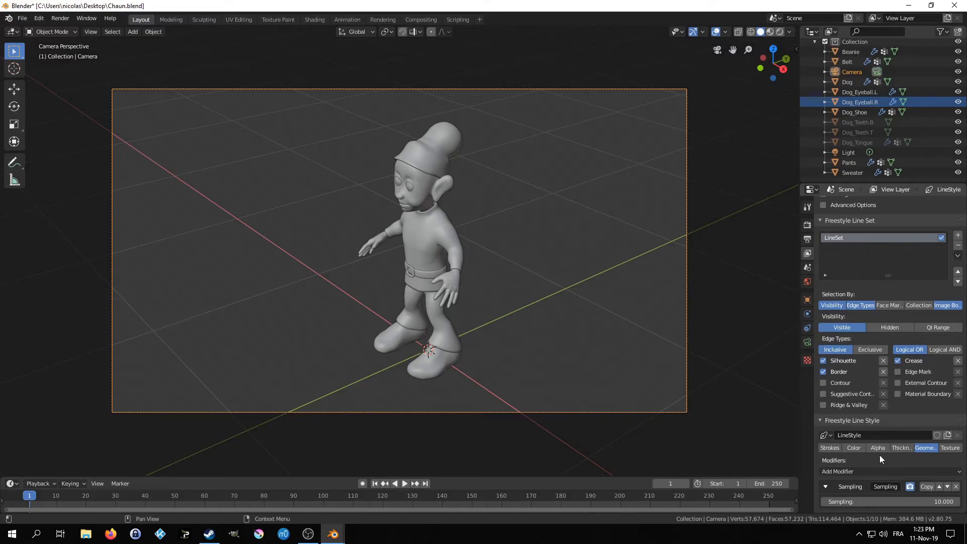
{"action": "scroll", "coordinate": [852, 495], "scroll_direction": "down", "scroll_amount": 3}
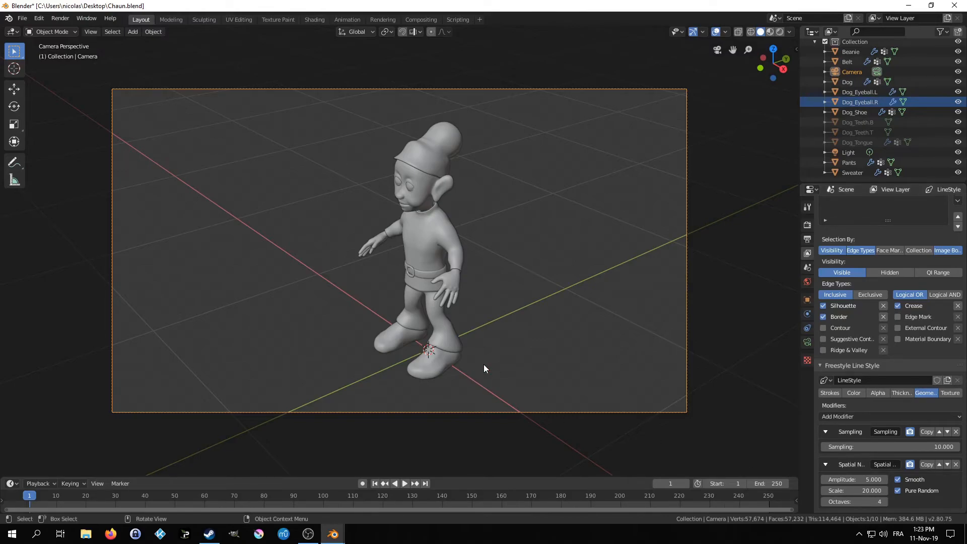
{"action": "key", "text": "F12"}
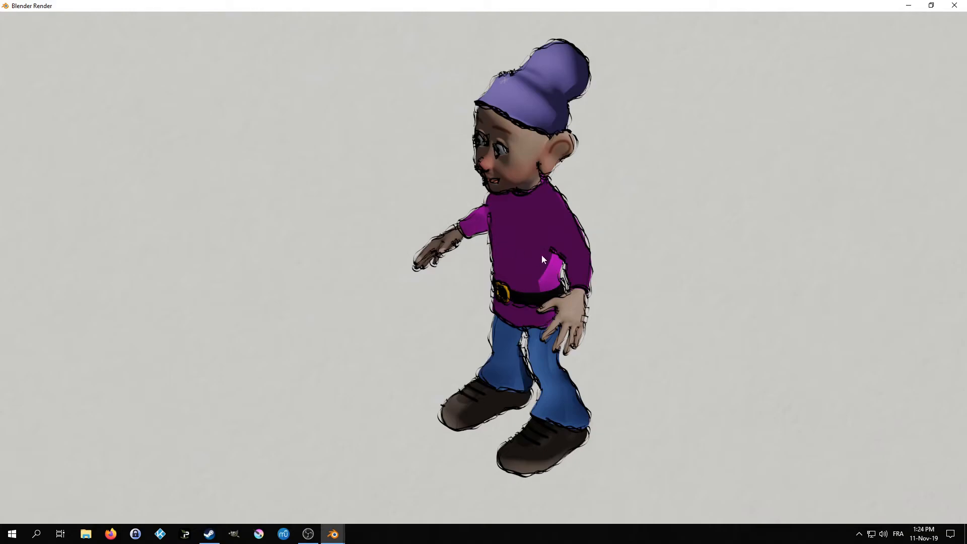
{"action": "key", "text": "Escape"}
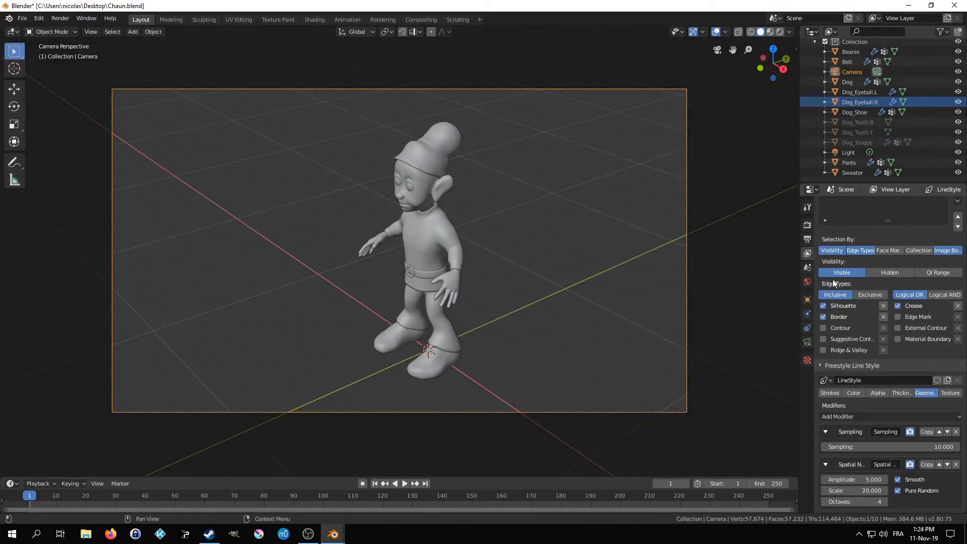
Set the line style's Sketchy chaining rounds to 20 and render the scene.
{"action": "scroll", "coordinate": [857, 373], "scroll_direction": "up", "scroll_amount": 3}
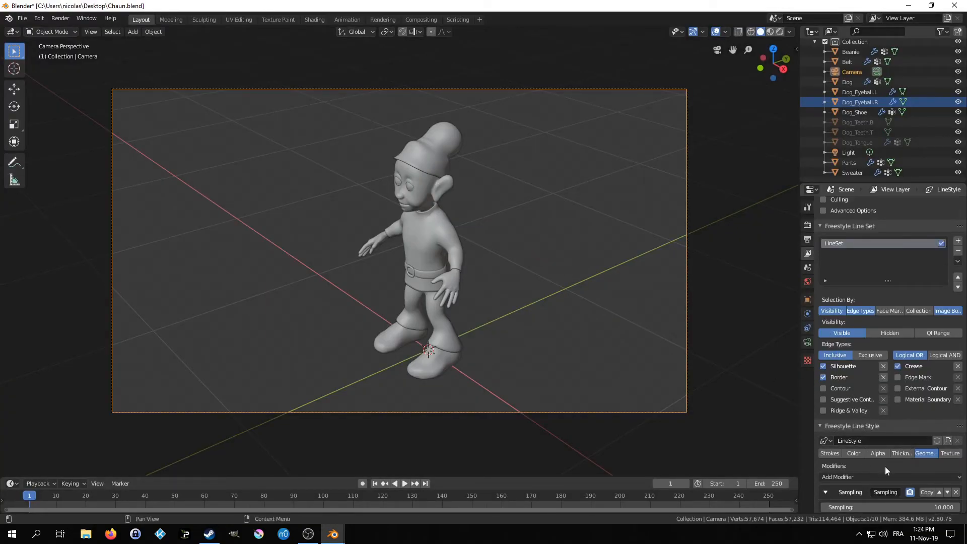
{"action": "left_click", "coordinate": [830, 454]}
{"action": "scroll", "coordinate": [849, 462], "scroll_direction": "down", "scroll_amount": 2}
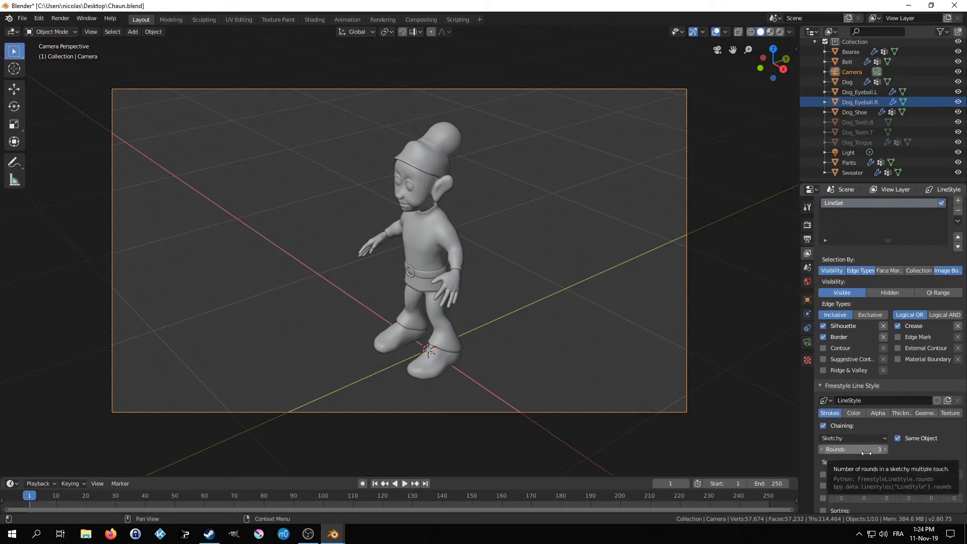
{"action": "left_click", "coordinate": [864, 449]}
{"action": "key", "text": "Return"}
{"action": "key", "text": "F12"}
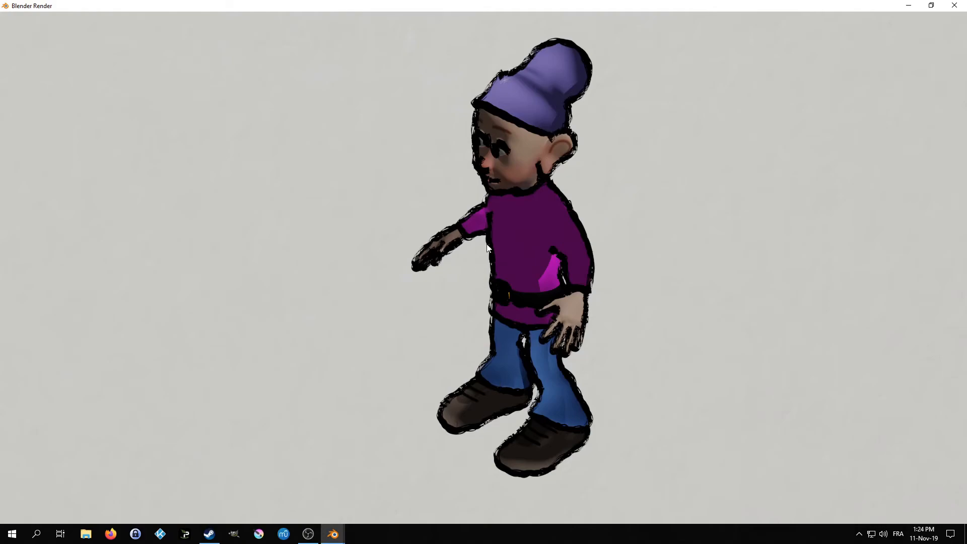
{"action": "key", "text": "Escape"}
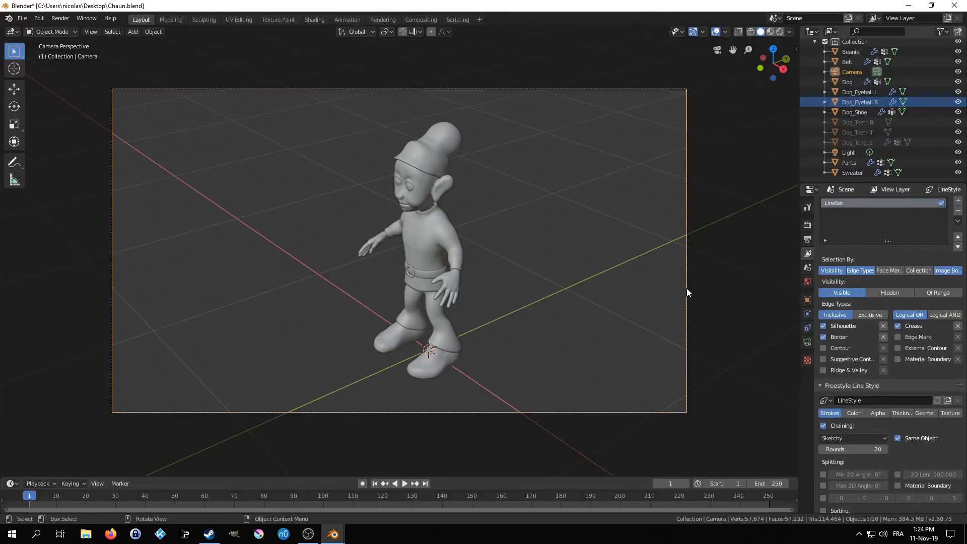
Reduce the number of Sketchy chaining rounds and render the character with the Spatial Noise modifier active.
{"action": "left_click", "coordinate": [847, 449]}
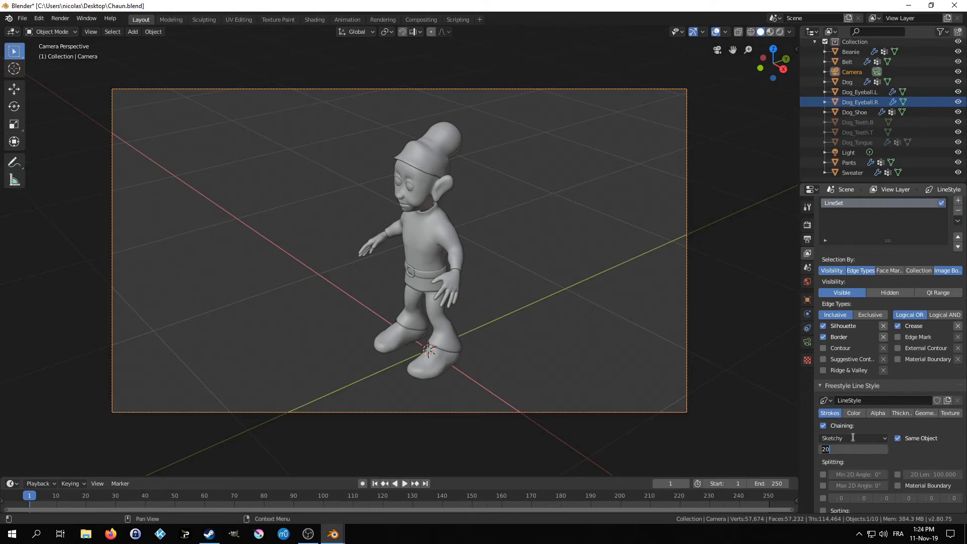
{"action": "key", "text": "Return"}
{"action": "left_click", "coordinate": [925, 413]}
{"action": "scroll", "coordinate": [892, 469], "scroll_direction": "down", "scroll_amount": 1}
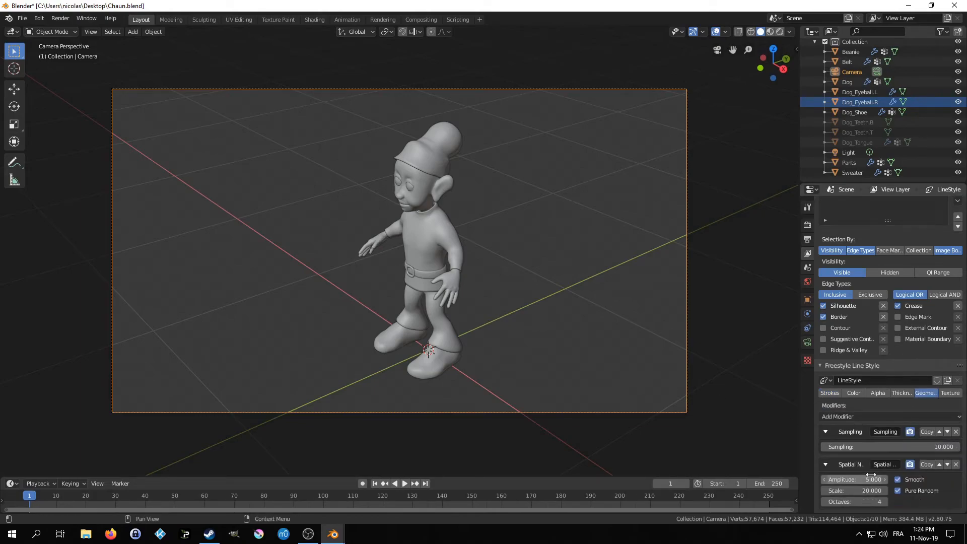
{"action": "key", "text": "F12"}
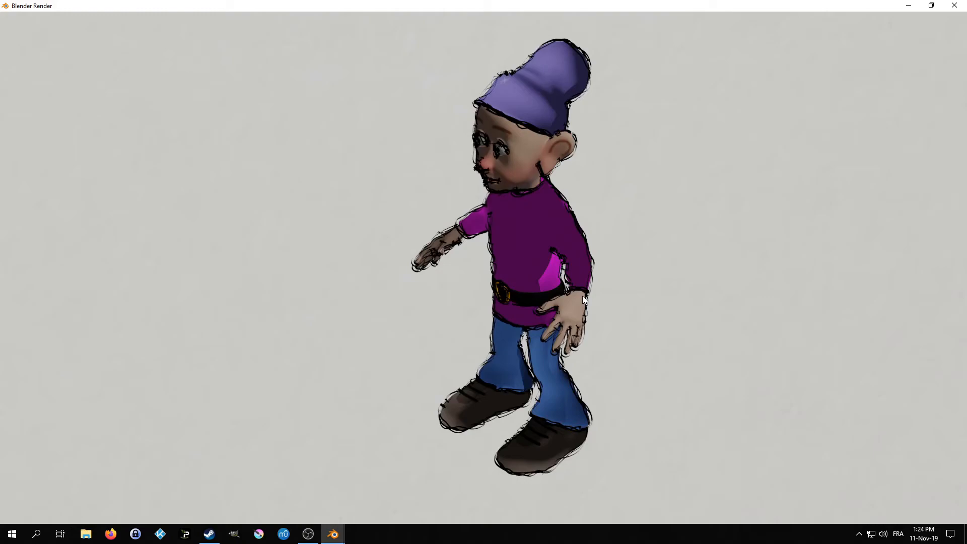
{"action": "key", "text": "Escape"}
Set the Spatial Noise modifier's amplitude to 1 and render the scene.
{"action": "left_click", "coordinate": [846, 479]}
{"action": "type", "text": "1"}
{"action": "key", "text": "Return"}
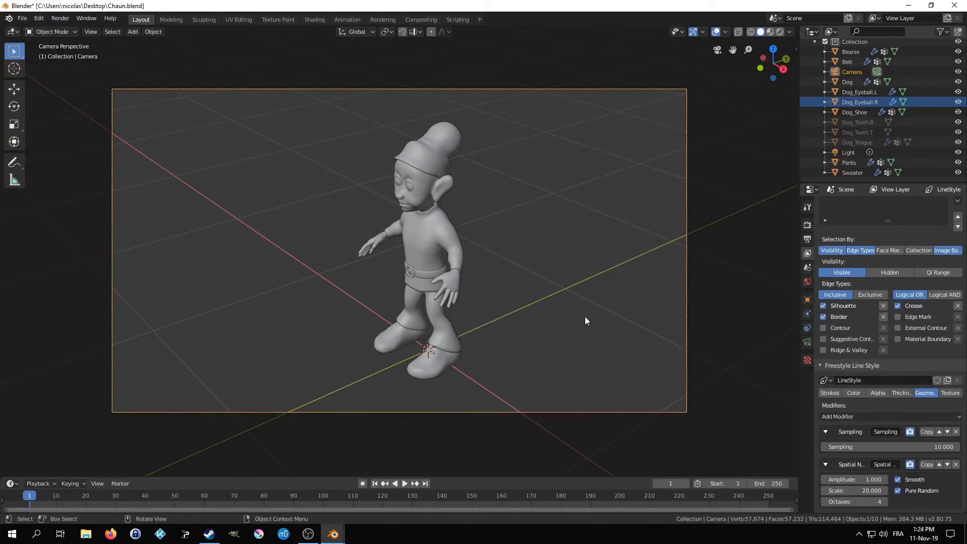
{"action": "key", "text": "F12"}
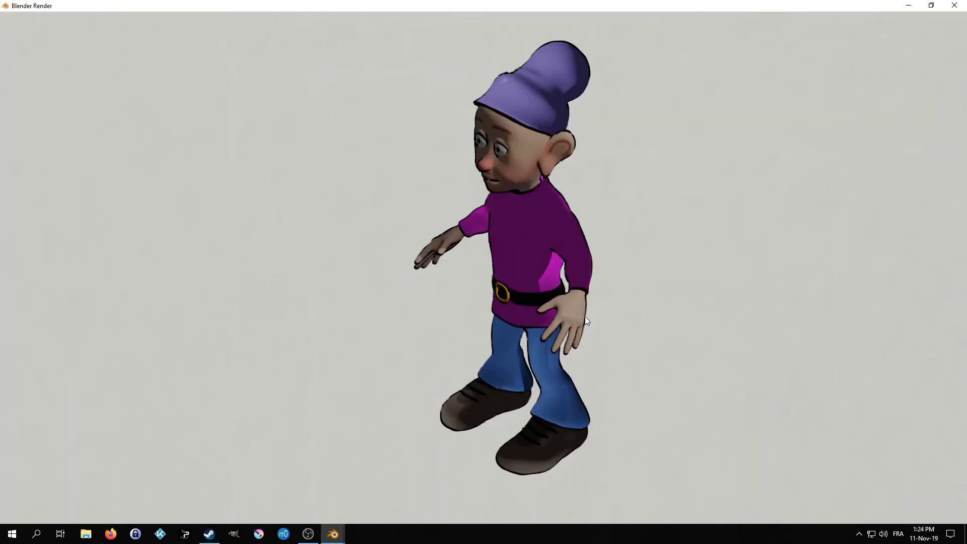
{"action": "key", "text": "Escape"}
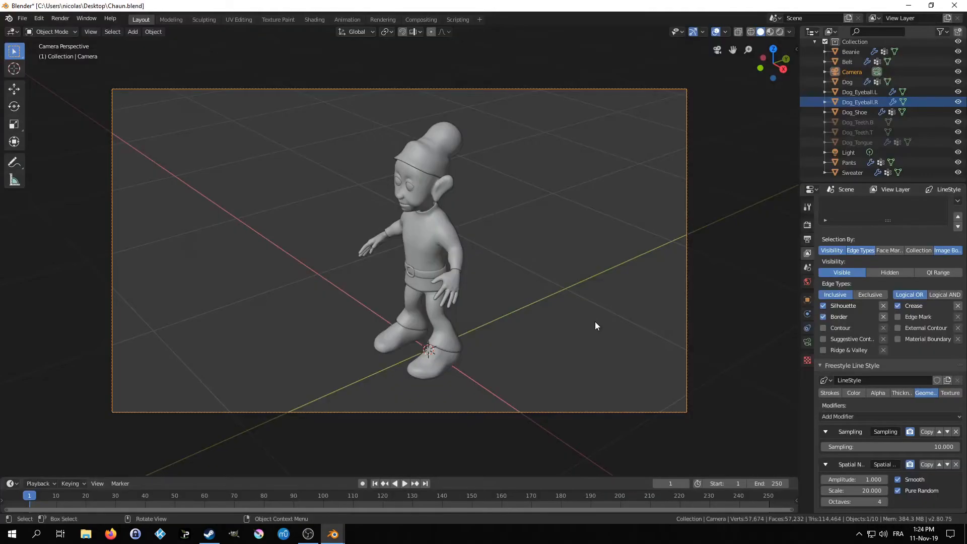
Set the Spatial Noise modifier's scale to 100, then render the scene and inspect the outlines up close.
{"action": "left_click", "coordinate": [857, 491]}
{"action": "type", "text": "100"}
{"action": "key", "text": "Return"}
{"action": "key", "text": "F12"}
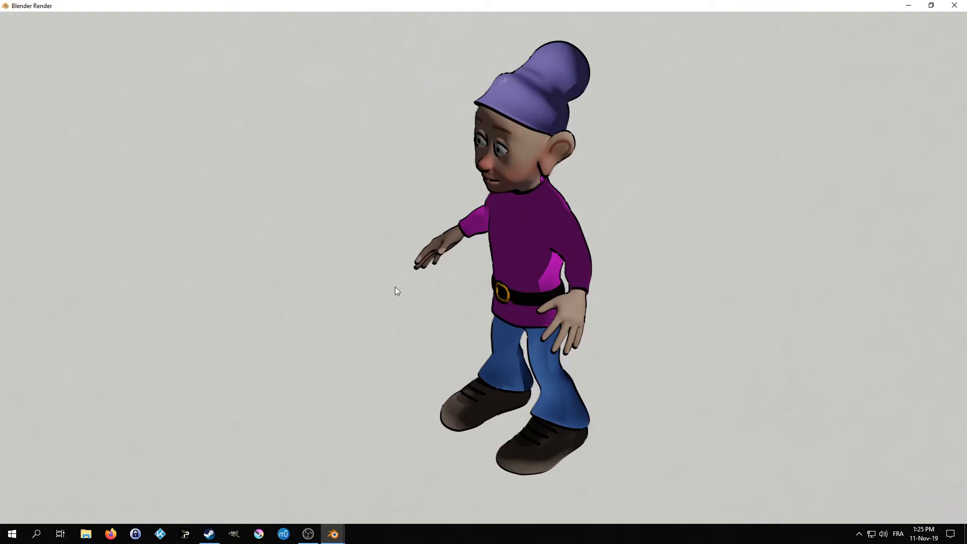
{"action": "scroll", "coordinate": [451, 323], "scroll_direction": "up", "scroll_amount": 1}
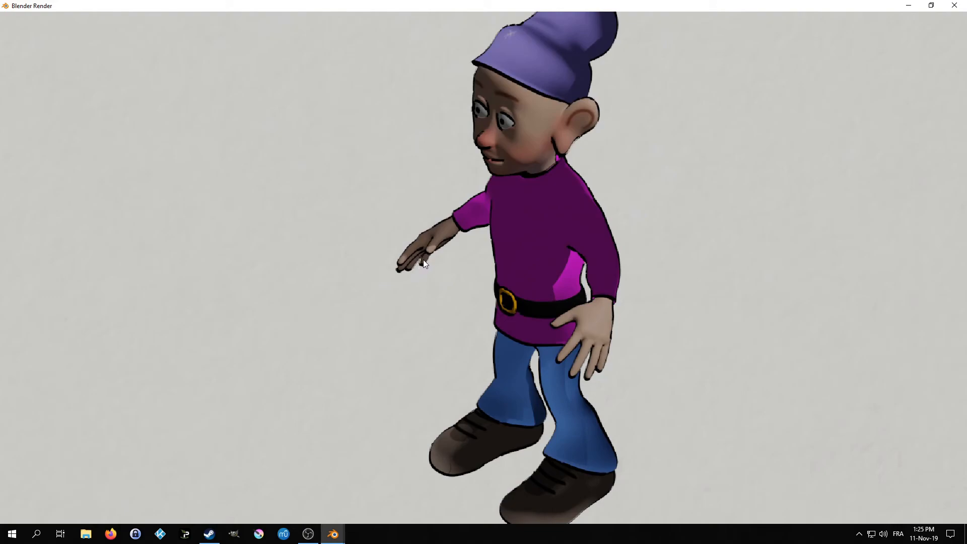
{"action": "scroll", "coordinate": [423, 259], "scroll_direction": "down", "scroll_amount": 2}
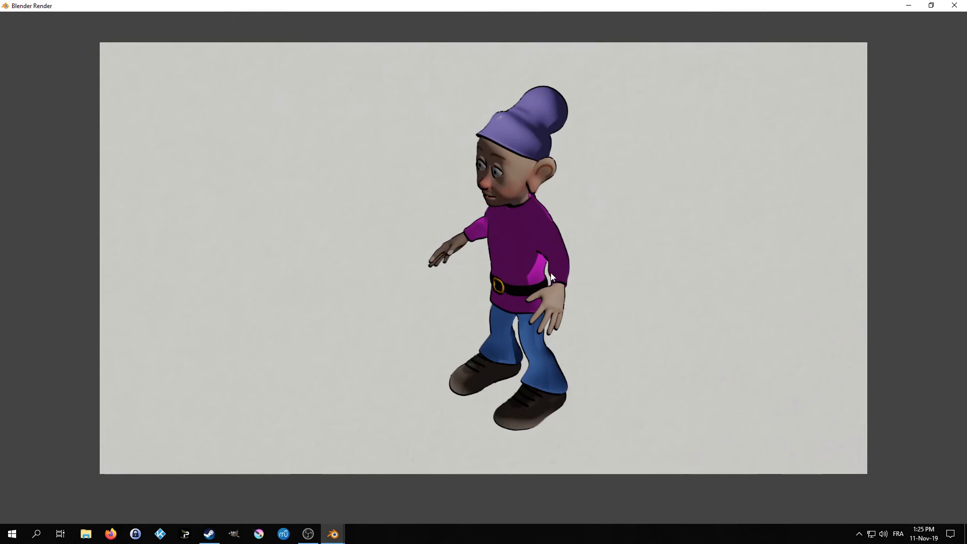
{"action": "key", "text": "Escape"}
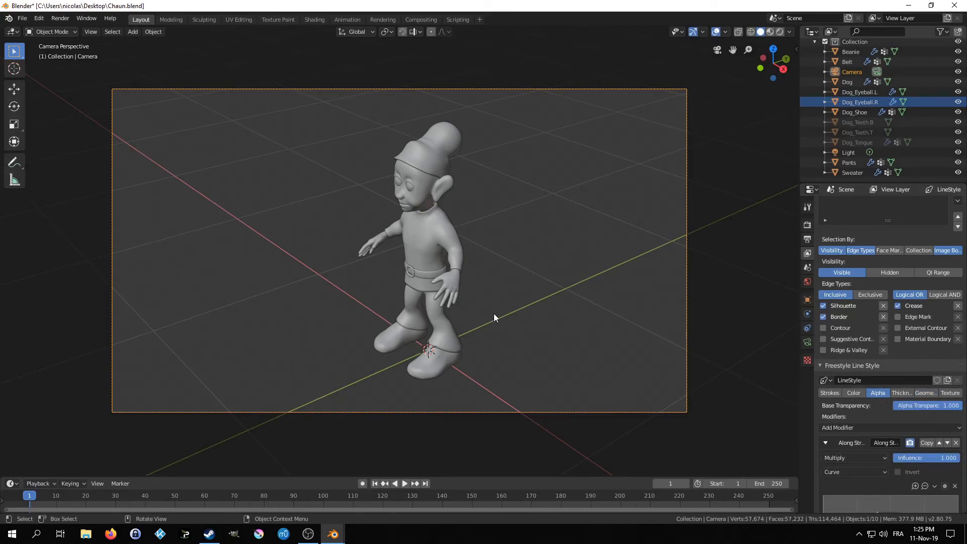
Render the scene with the current Along Stroke alpha curve and inspect the character's outlines.
{"action": "key", "text": "F12"}
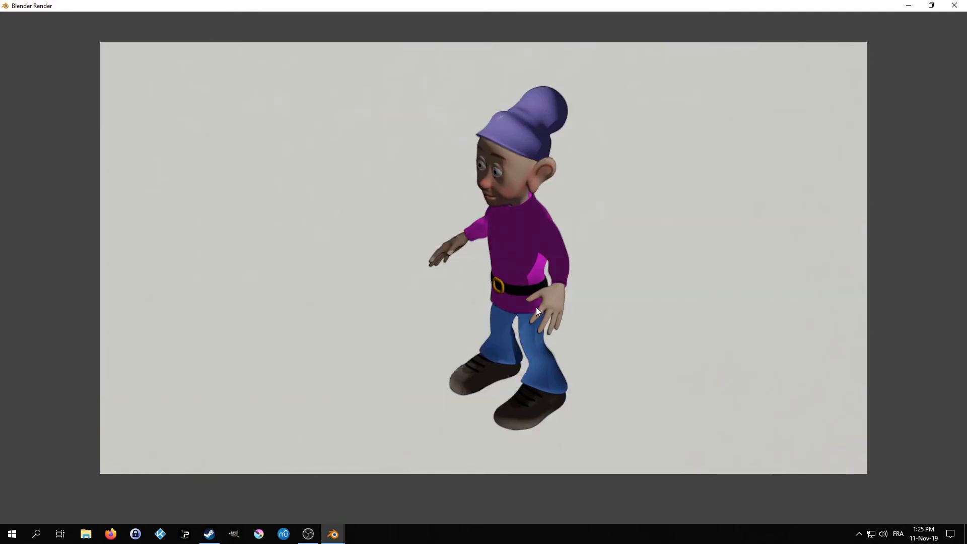
{"action": "scroll", "coordinate": [536, 308], "scroll_direction": "up", "scroll_amount": 1}
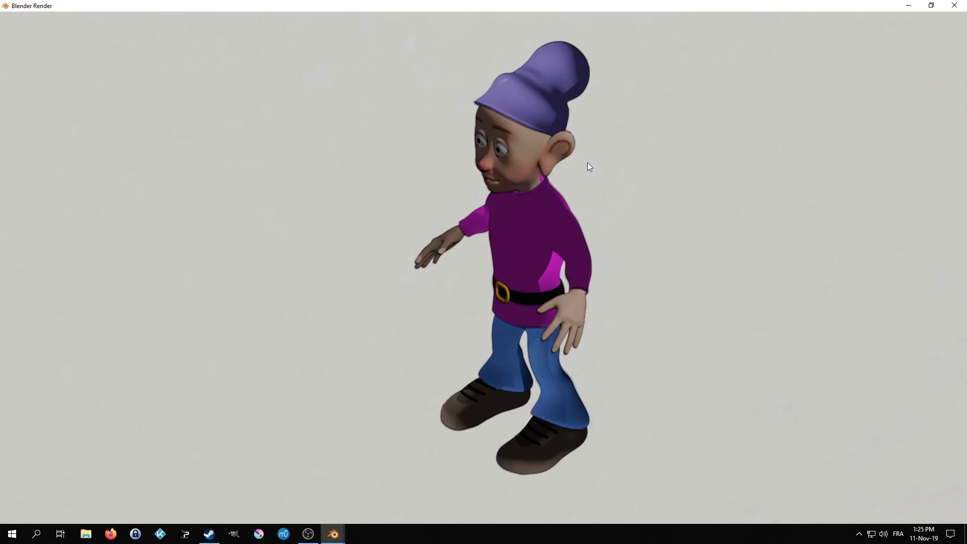
{"action": "key", "text": "Escape"}
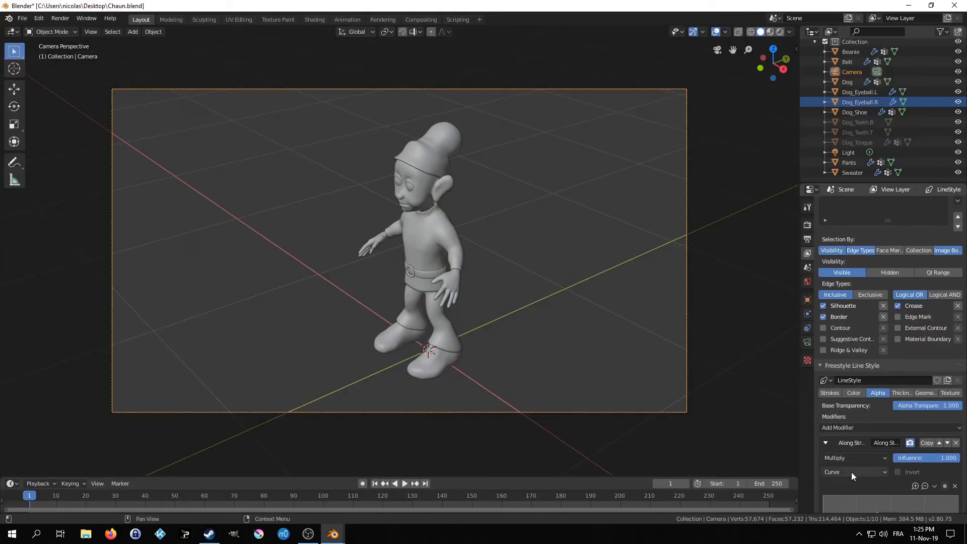
Raise the Along Stroke alpha curve's start point to about 0.64 along with its middle and end points, then render and inspect the outlines.
{"action": "scroll", "coordinate": [818, 485], "scroll_direction": "down", "scroll_amount": 4}
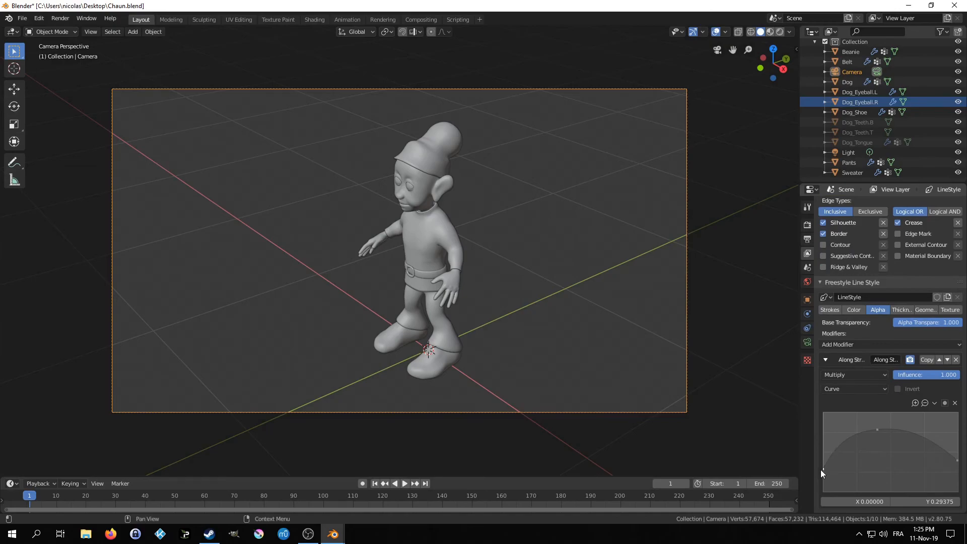
{"action": "left_click_drag", "start_coordinate": [824, 469], "coordinate": [823, 449]}
{"action": "left_click_drag", "start_coordinate": [878, 429], "coordinate": [892, 412]}
{"action": "left_click_drag", "start_coordinate": [958, 459], "coordinate": [958, 443]}
{"action": "left_click_drag", "start_coordinate": [824, 448], "coordinate": [824, 443]}
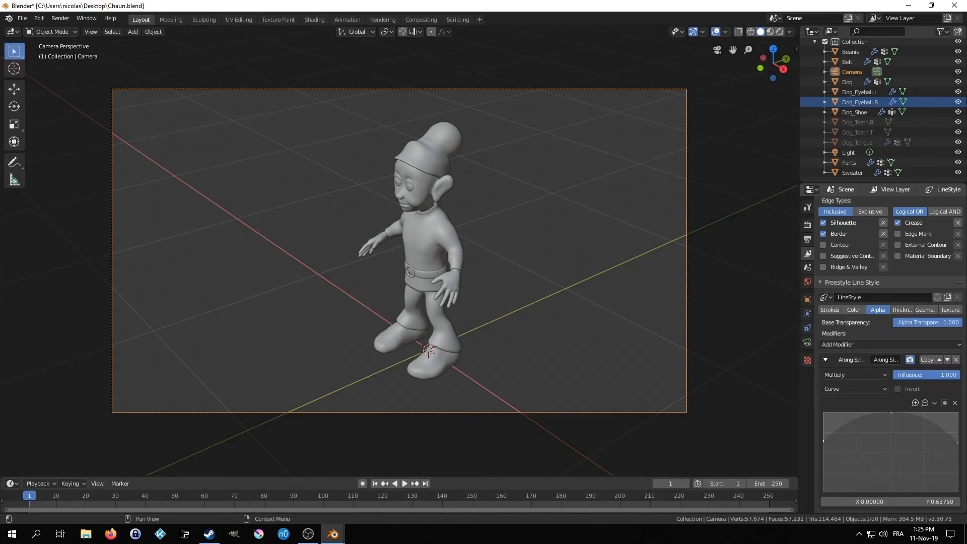
{"action": "key", "text": "F12"}
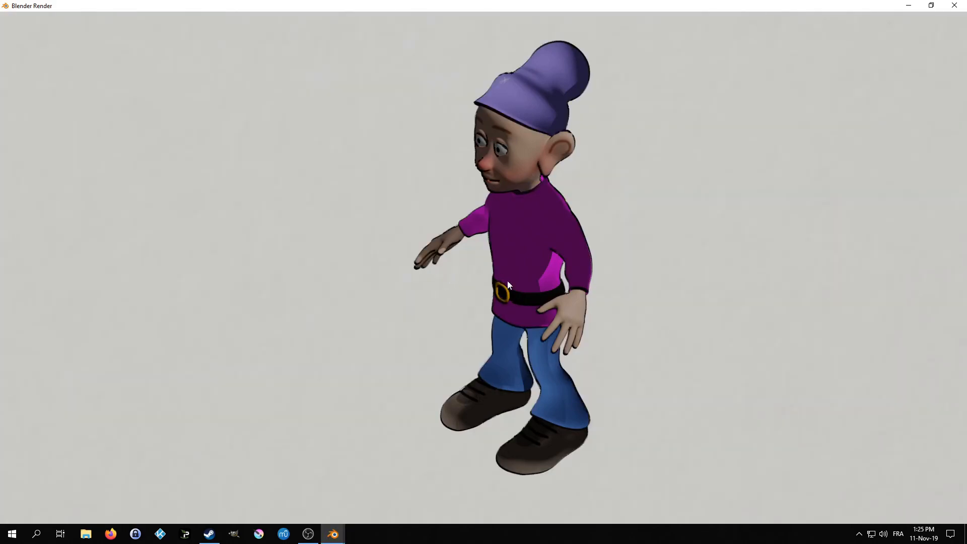
{"action": "scroll", "coordinate": [595, 201], "scroll_direction": "up", "scroll_amount": 2}
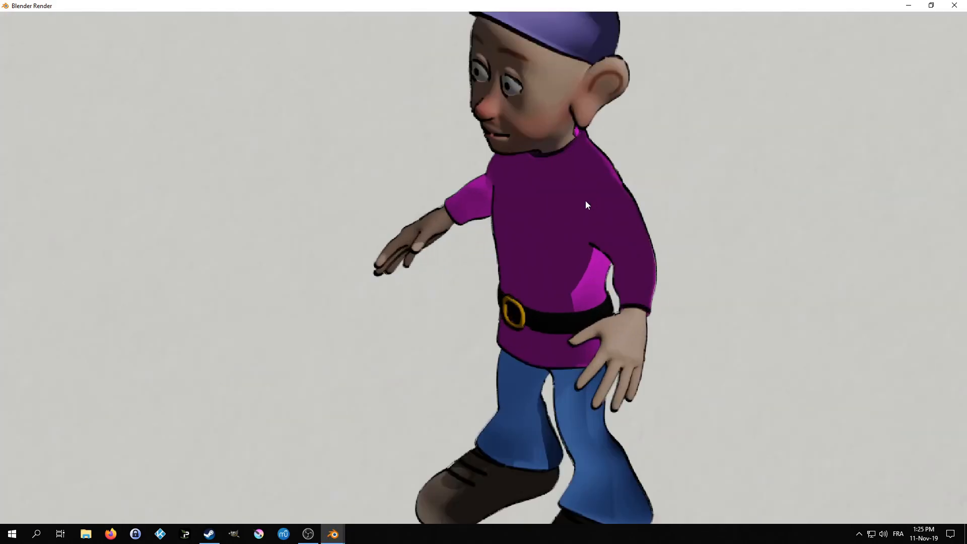
{"action": "scroll", "coordinate": [604, 204], "scroll_direction": "down", "scroll_amount": 2}
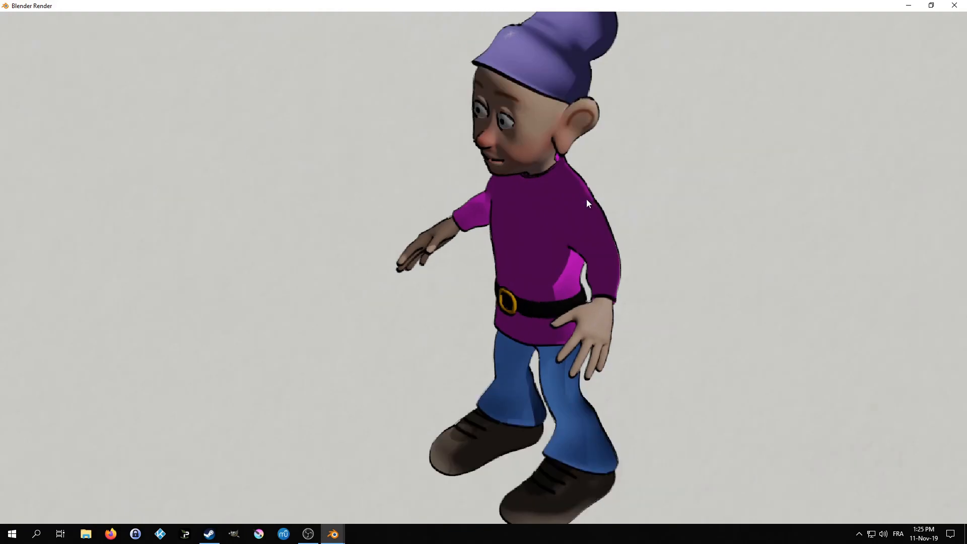
{"action": "key", "text": "Escape"}
Lower the Along Stroke alpha curve, bringing its middle point to about 0.89, and render the scene.
{"action": "left_click_drag", "start_coordinate": [824, 430], "coordinate": [824, 445]}
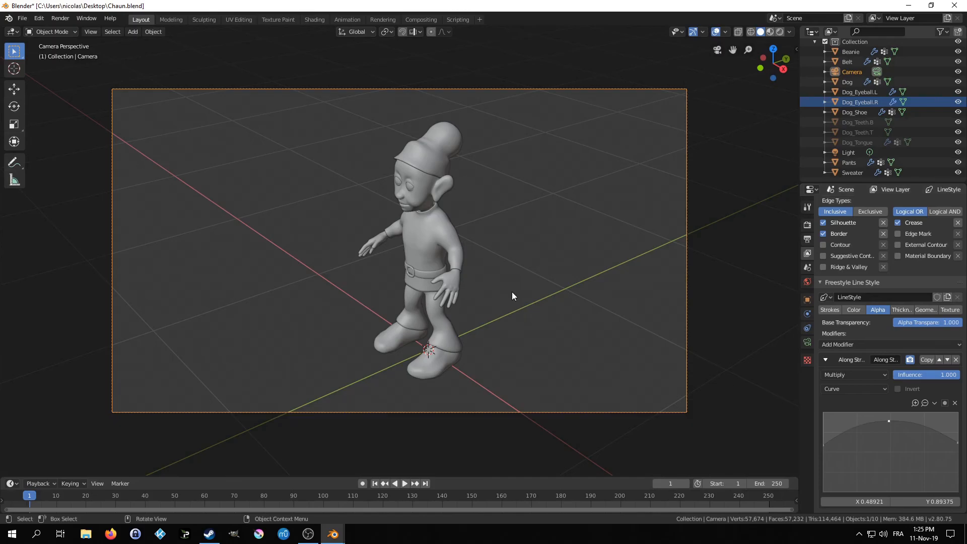
{"action": "key", "text": "F12"}
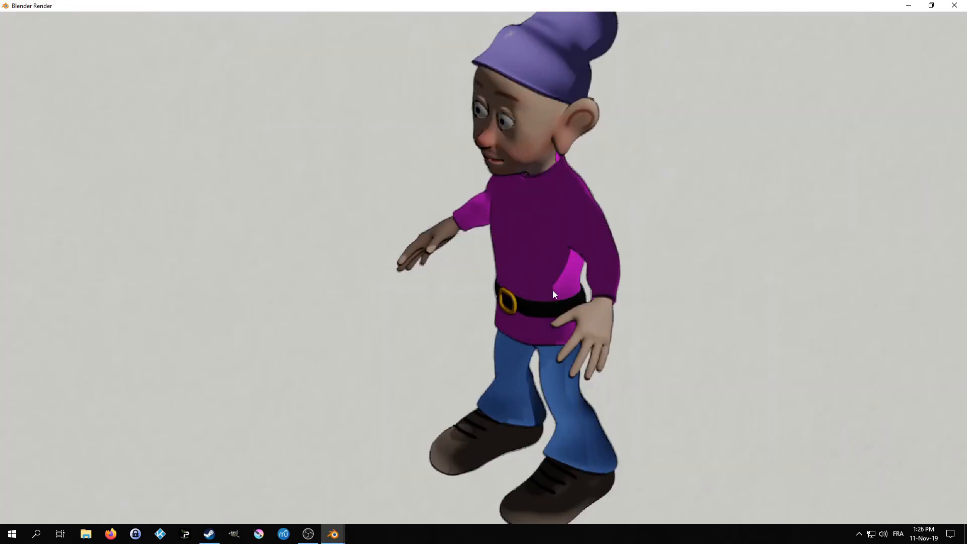
{"action": "scroll", "coordinate": [553, 290], "scroll_direction": "down", "scroll_amount": 2}
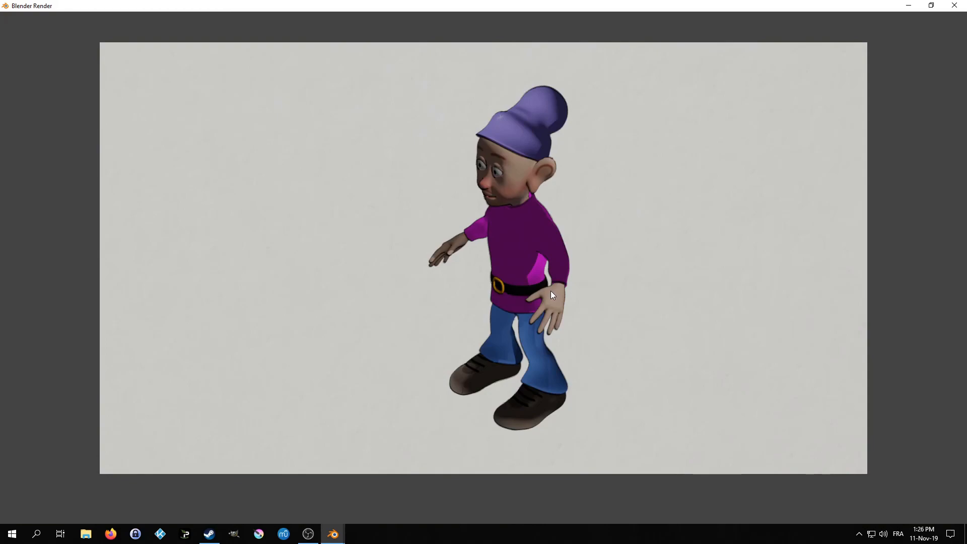